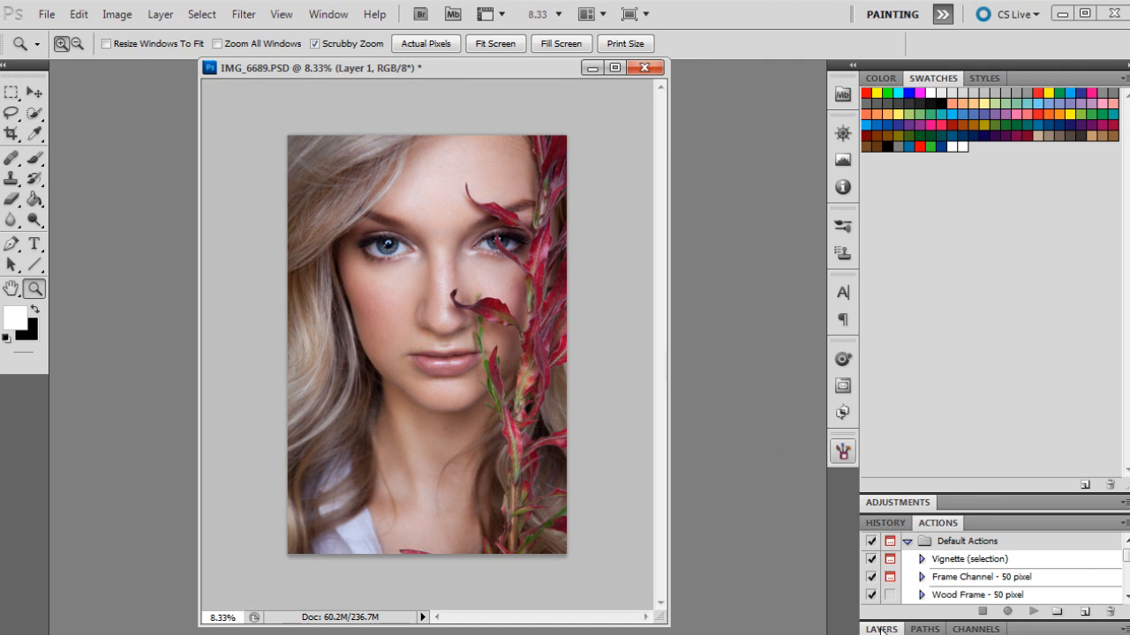
Add a Curves adjustment layer with the FS group selected.
left_click(881, 628)
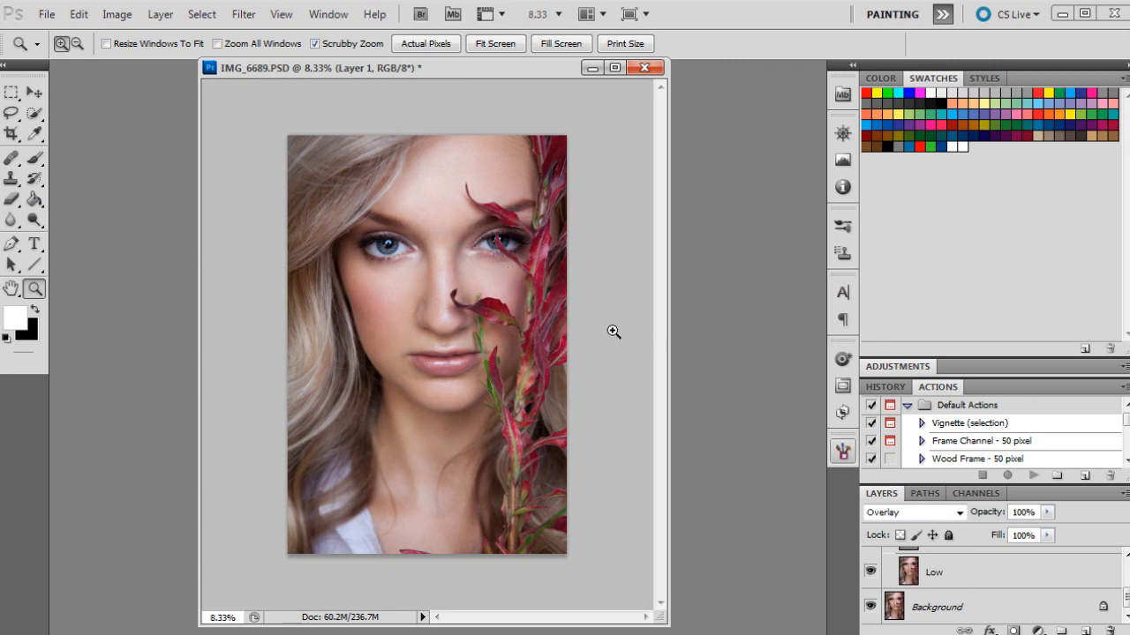
scroll(991, 576, "up", 2)
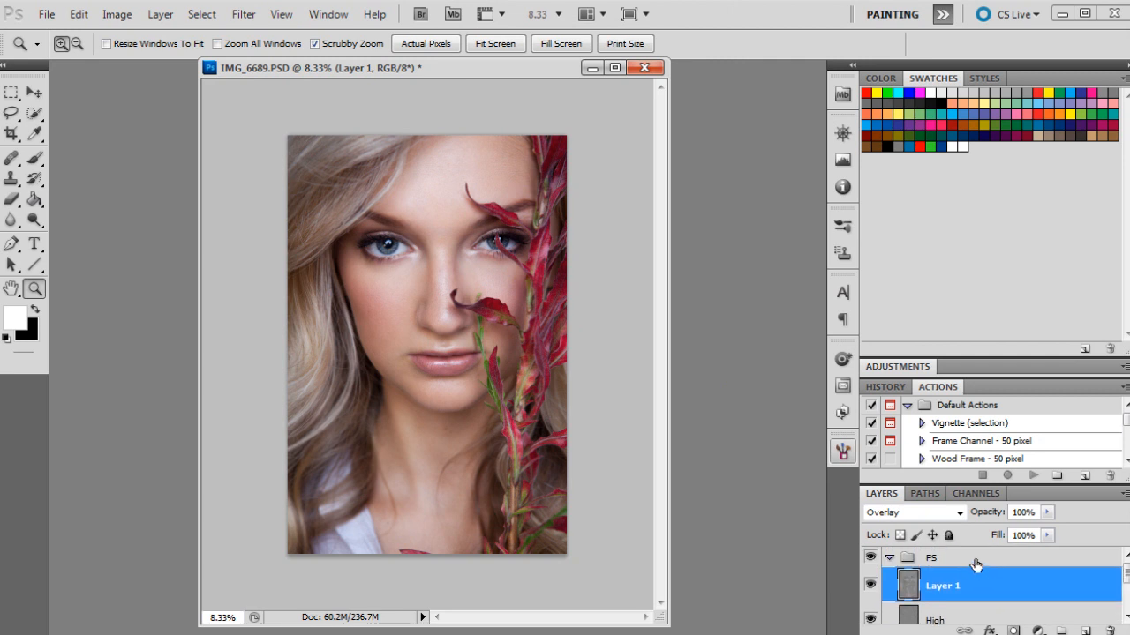
left_click(975, 564)
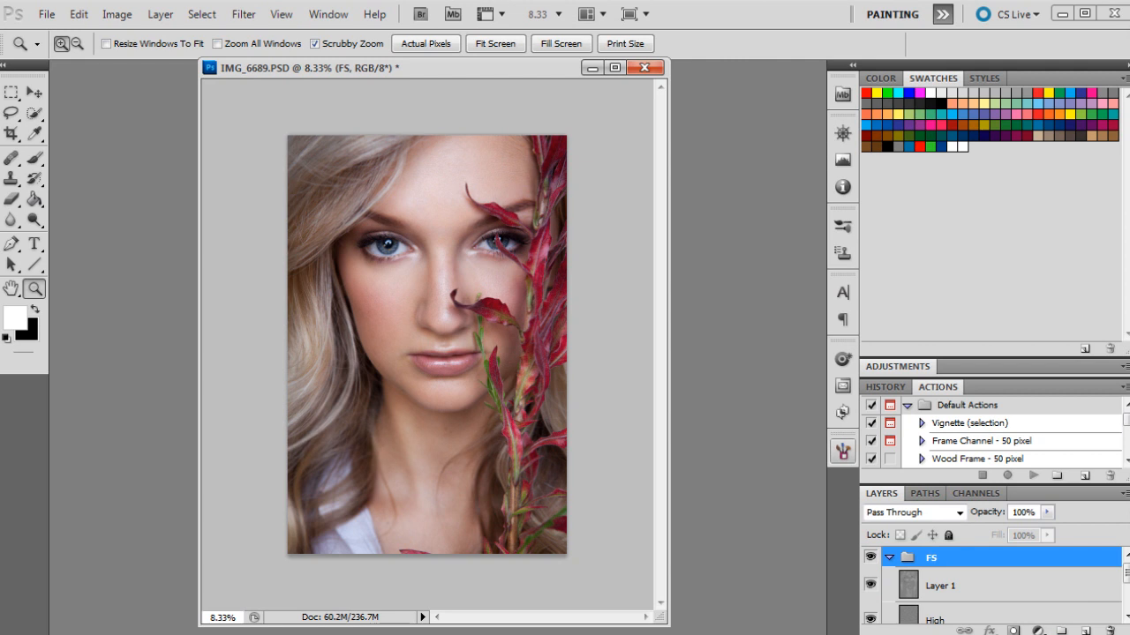
left_click(1038, 630)
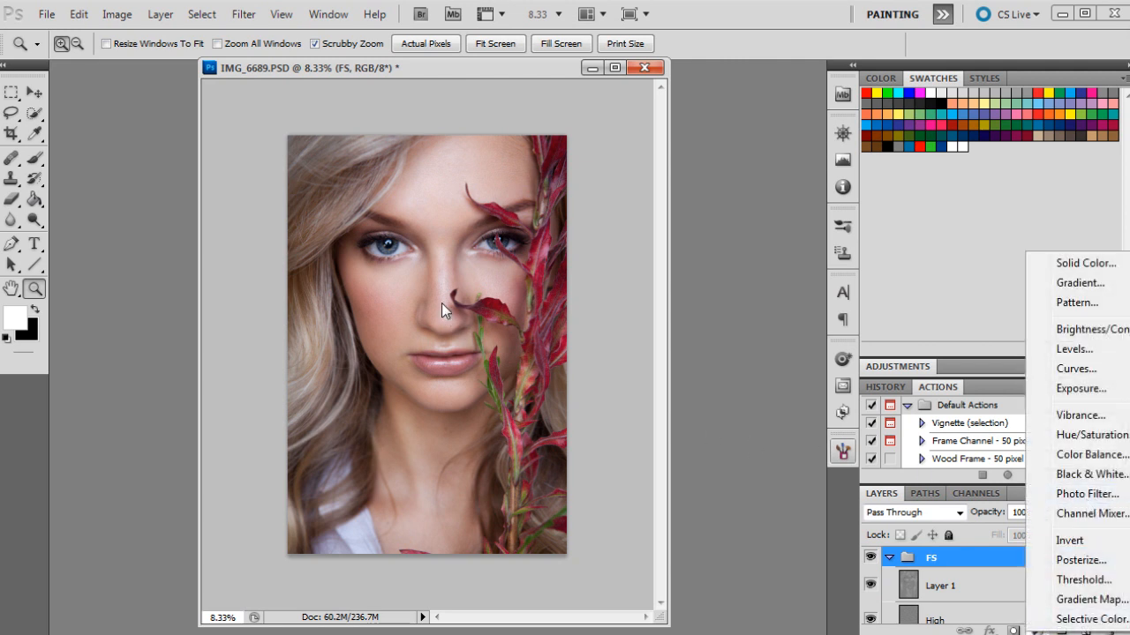
left_click(1089, 371)
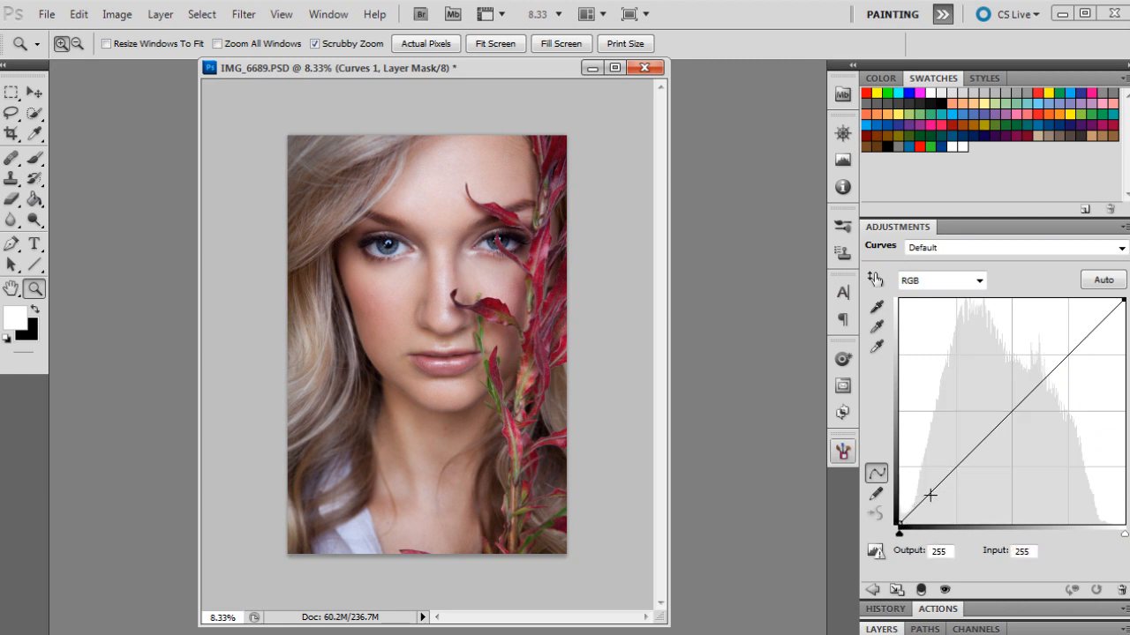
Shape the RGB curve with points at input 39 output 39, input 102 output 107, and input 204 output 211.
left_click_drag(928, 496, 935, 487)
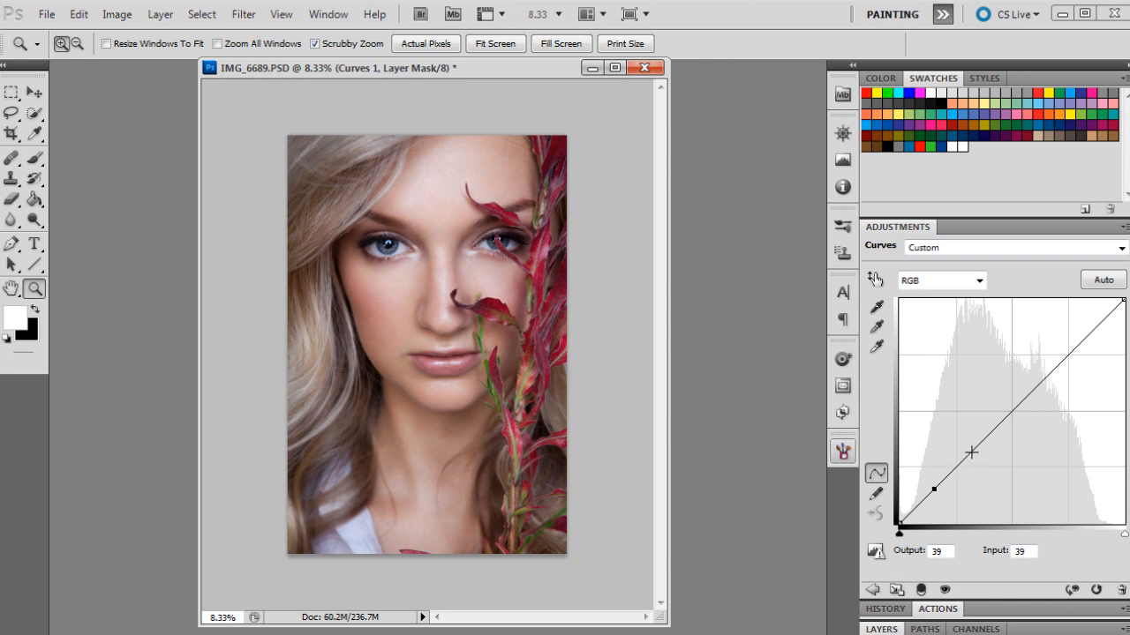
left_click_drag(987, 435, 988, 430)
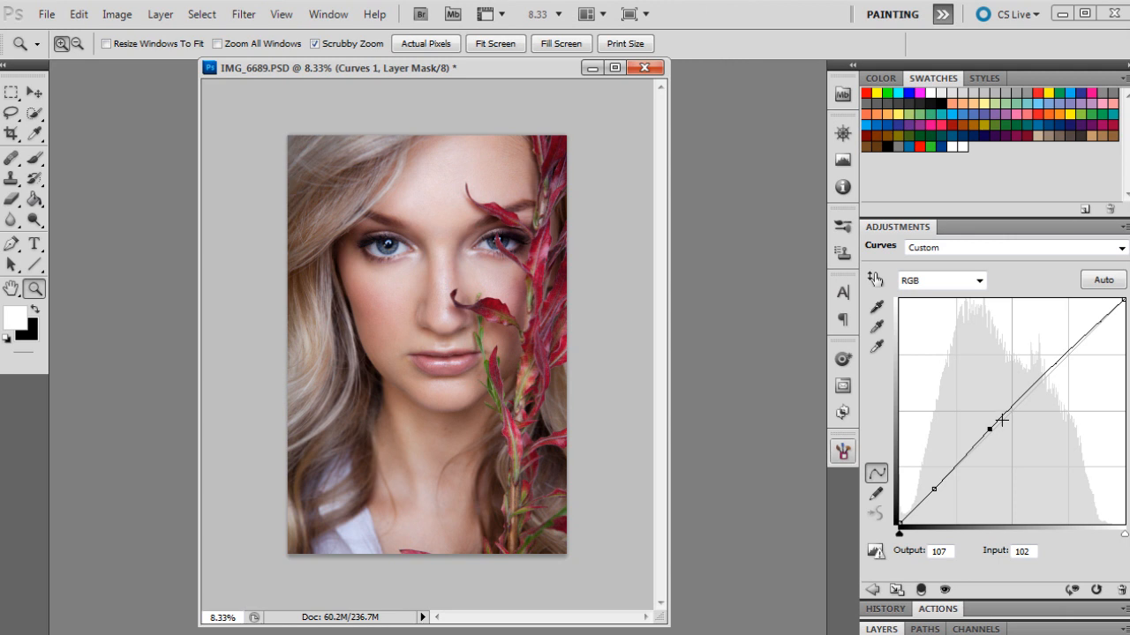
mouse_move(1065, 358)
left_mouse_down()
mouse_move(1063, 337)
mouse_move(1077, 338)
left_mouse_up()
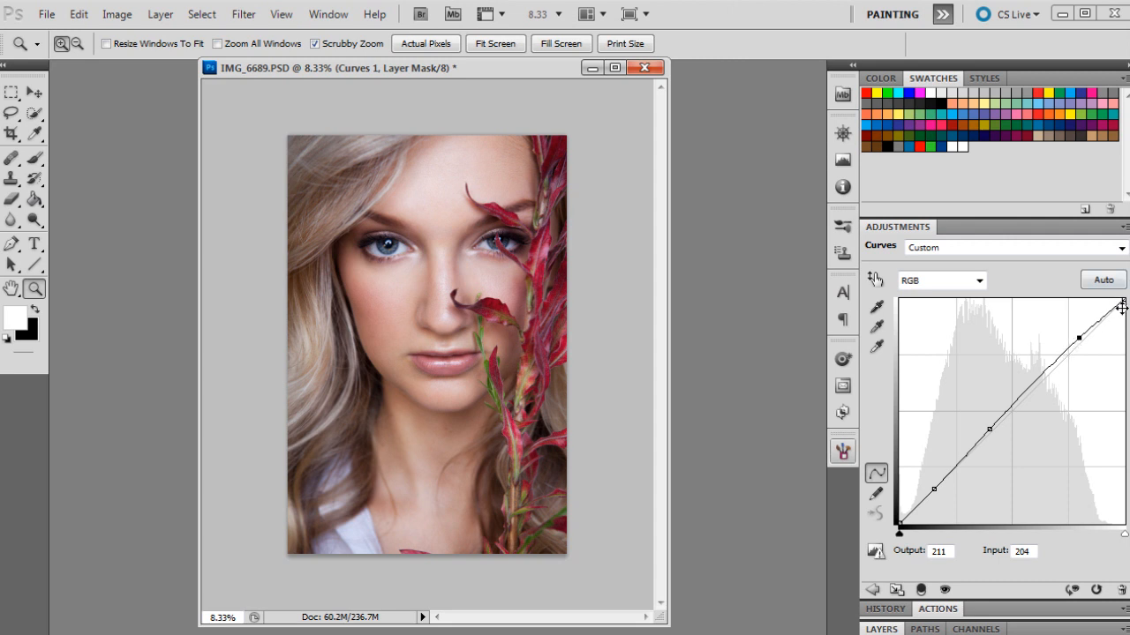
Move the Curves 1 layer above the FS group and toggle its visibility to compare the image before and after.
left_click(881, 629)
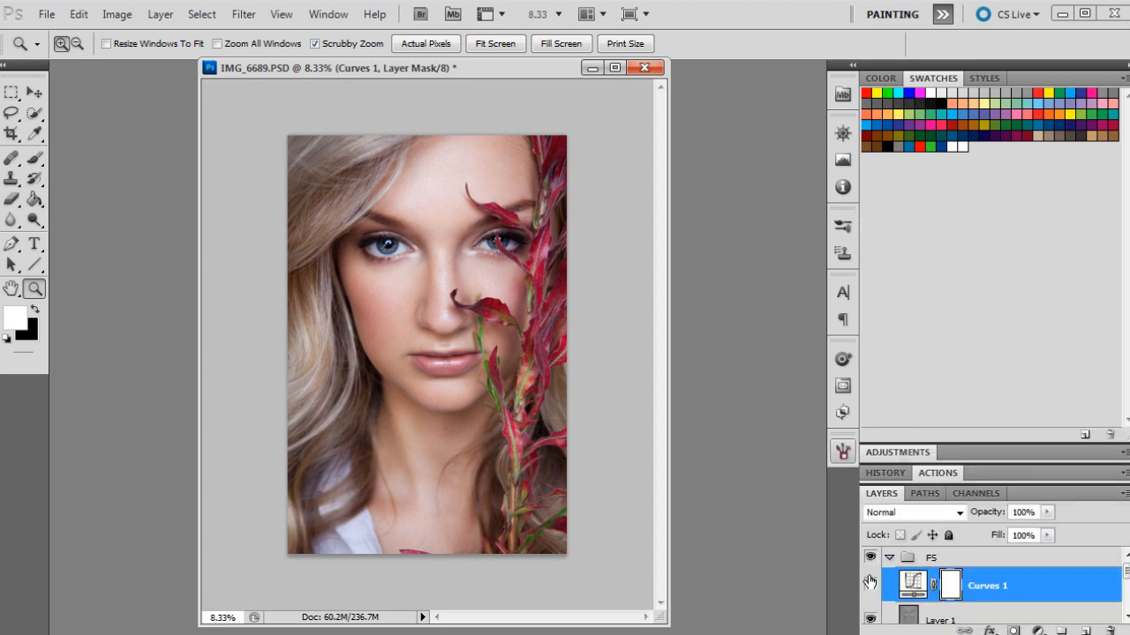
left_click_drag(979, 572, 978, 555)
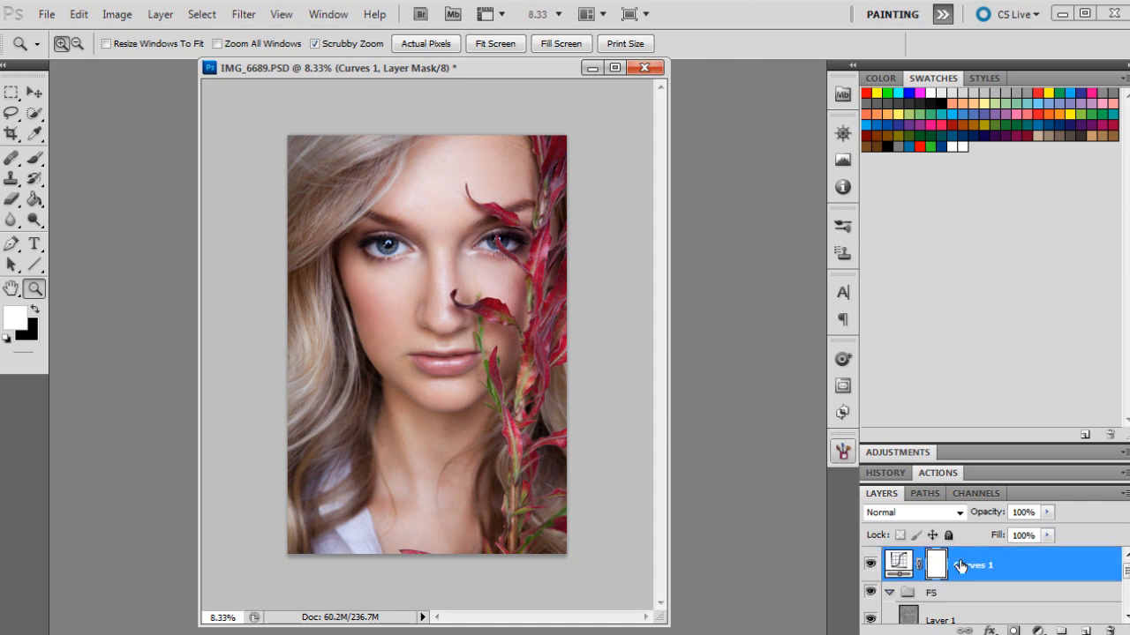
left_click(870, 567)
left_click(870, 566)
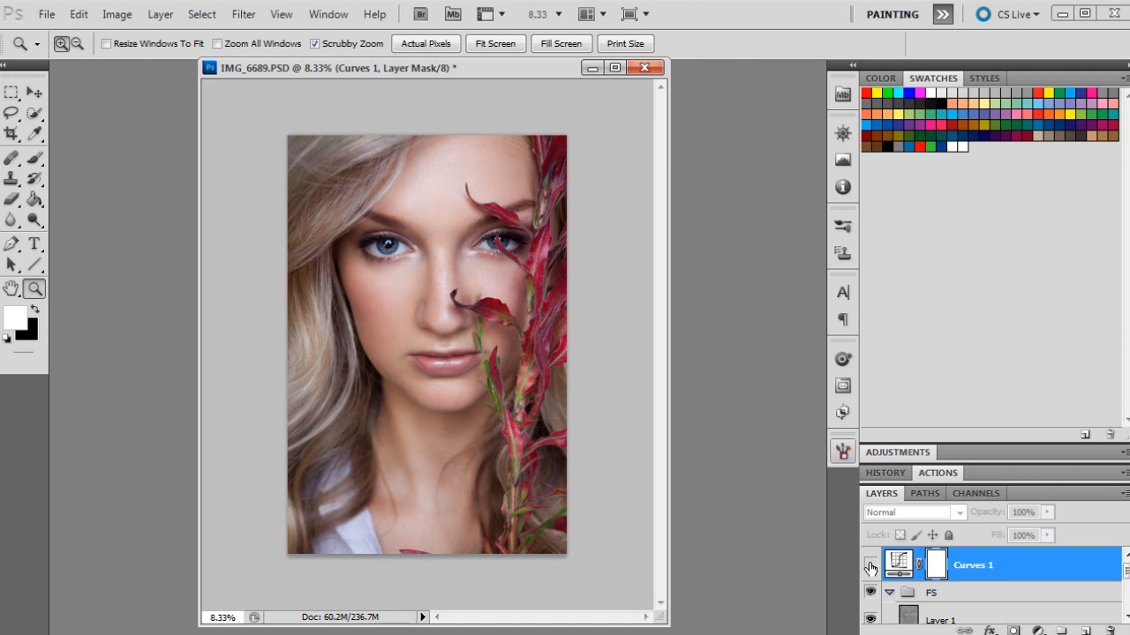
left_click(870, 566)
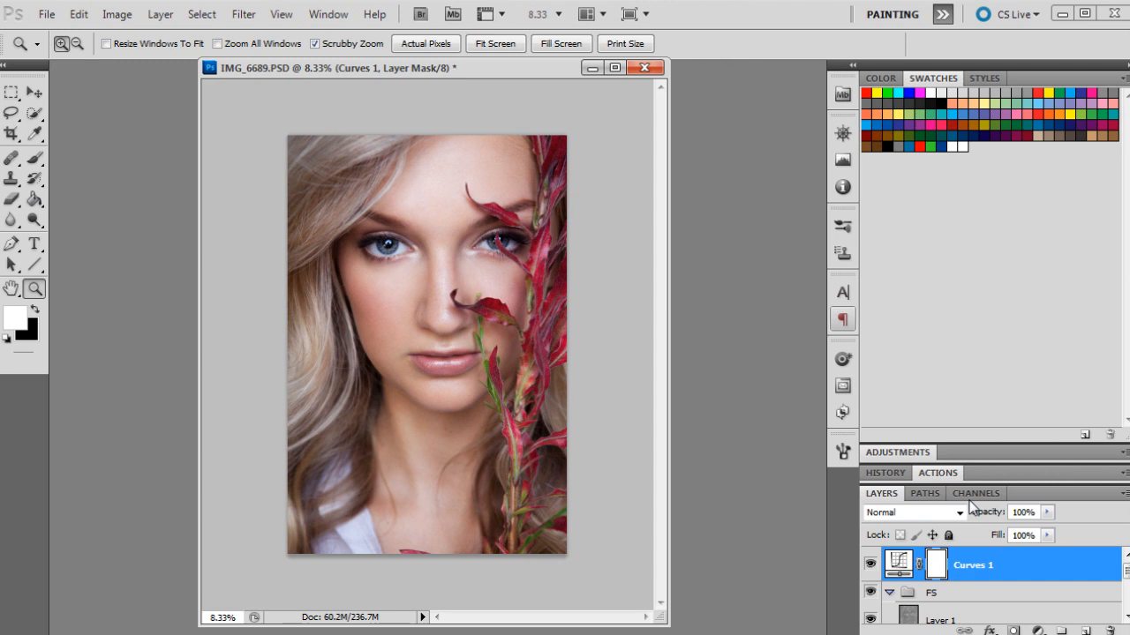
left_click(872, 565)
left_click(872, 564)
Add a Selective Color adjustment layer and set its Reds to Magenta -9% and Yellow -8%.
left_click(1038, 631)
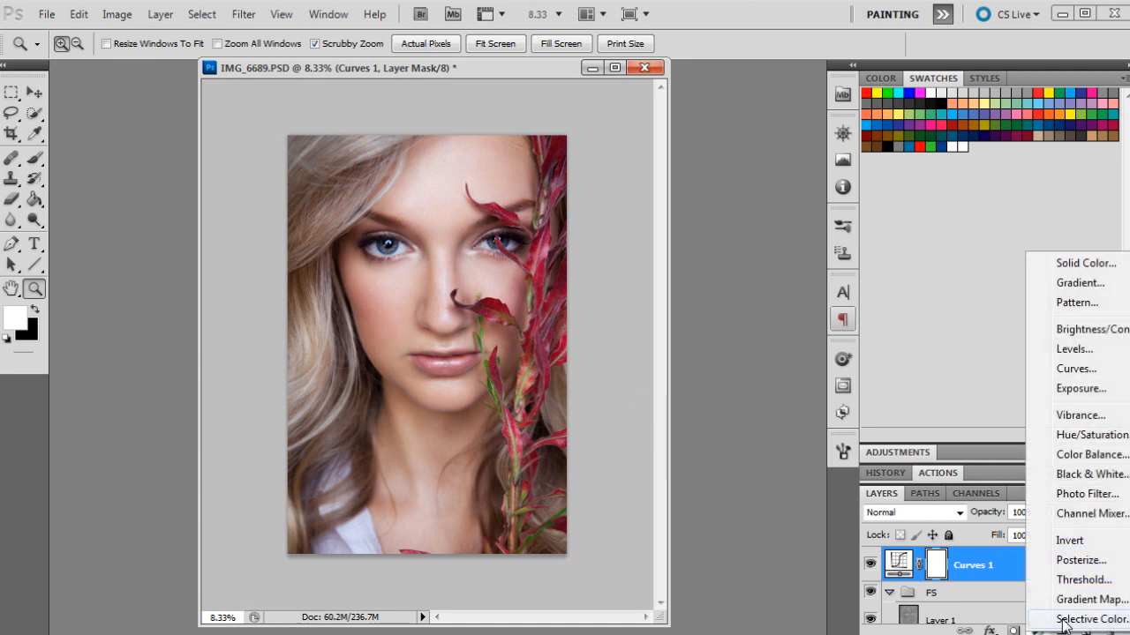
left_click(1046, 615)
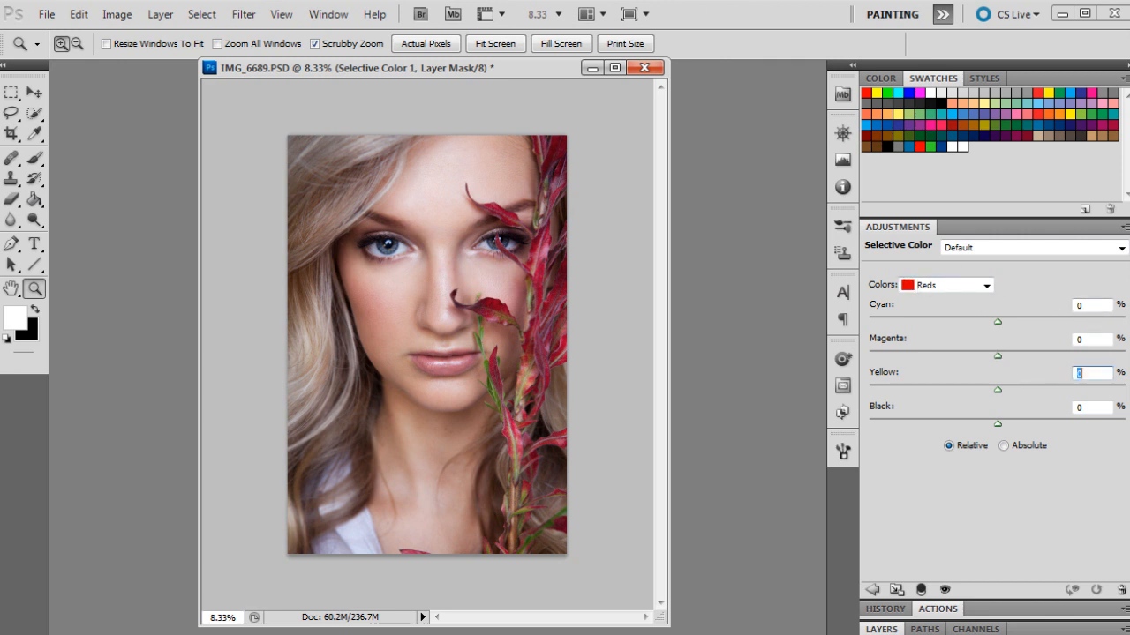
left_click(1078, 338)
type("-9")
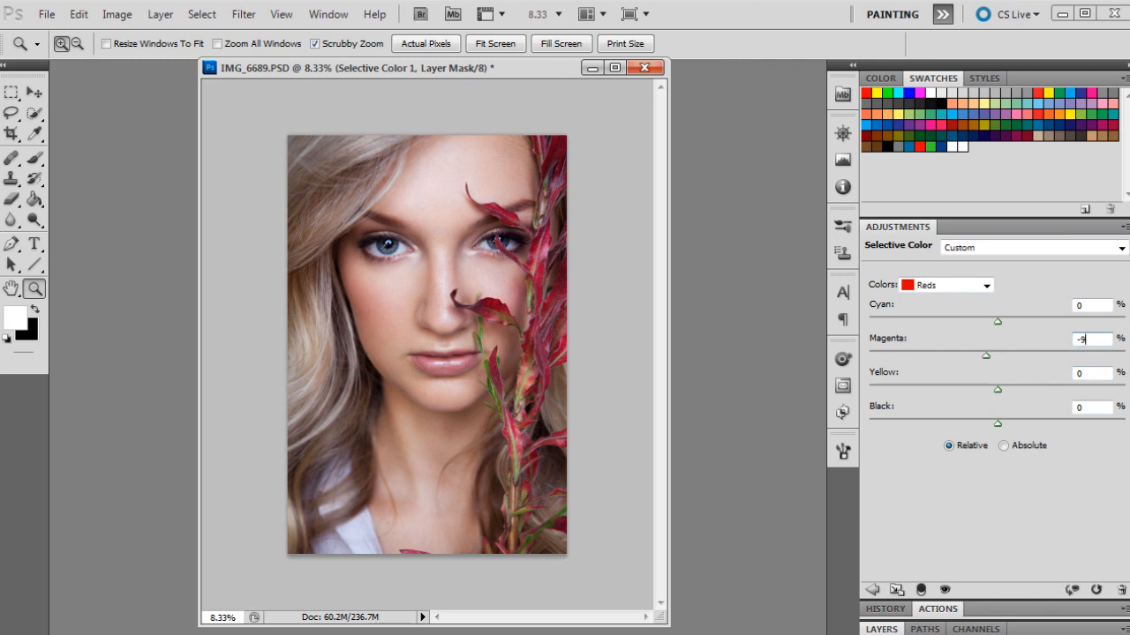
left_click(1080, 373)
type("-8")
Set the Selective Color Whites to Cyan 2%, Magenta -2% and Yellow -4%.
left_click(940, 286)
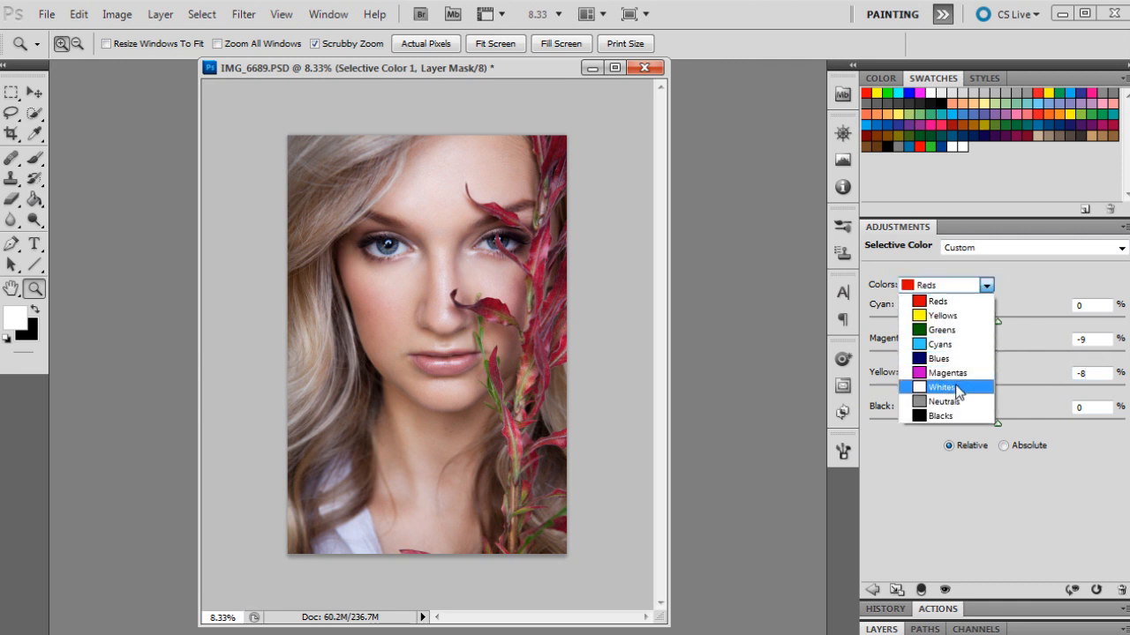
left_click(945, 385)
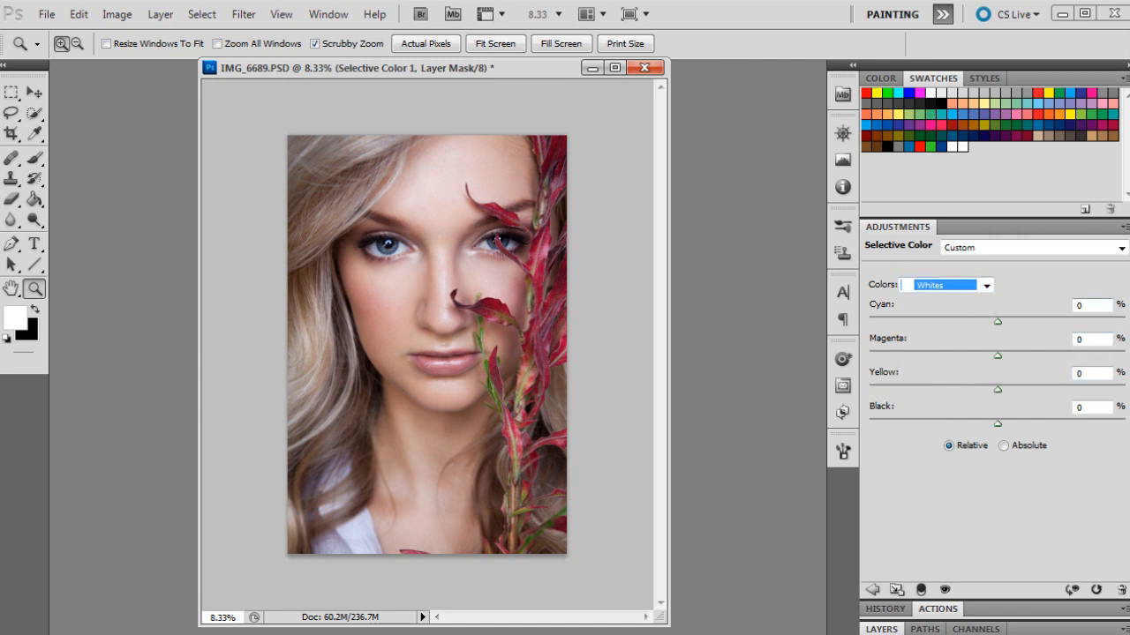
left_click(1091, 304)
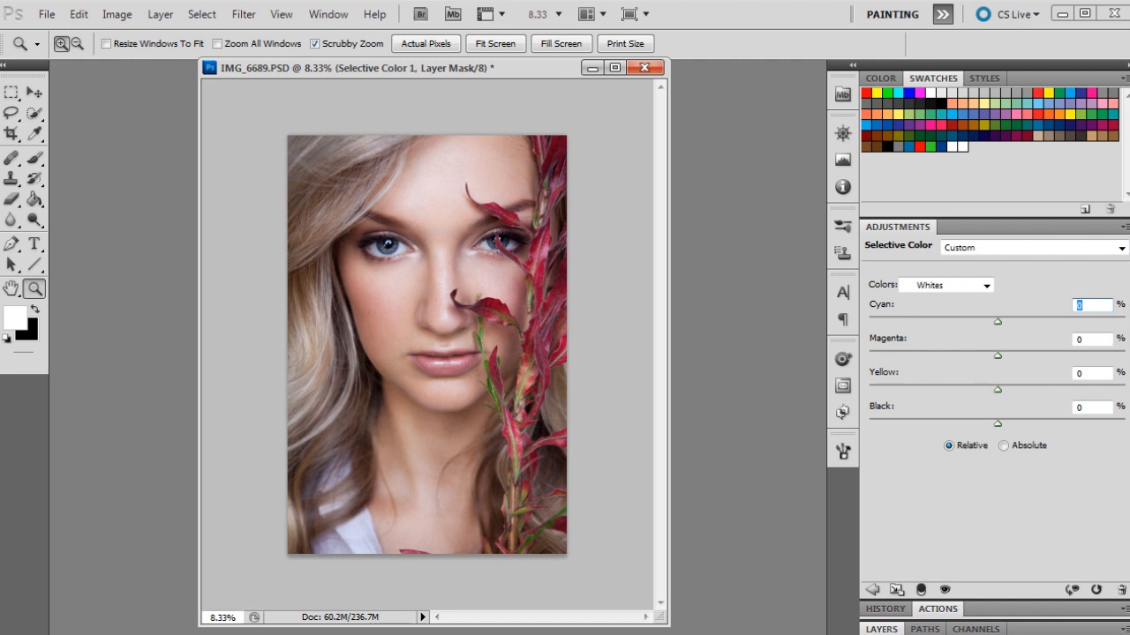
type("2")
key("Tab")
type("-2")
key("Tab")
type("-4")
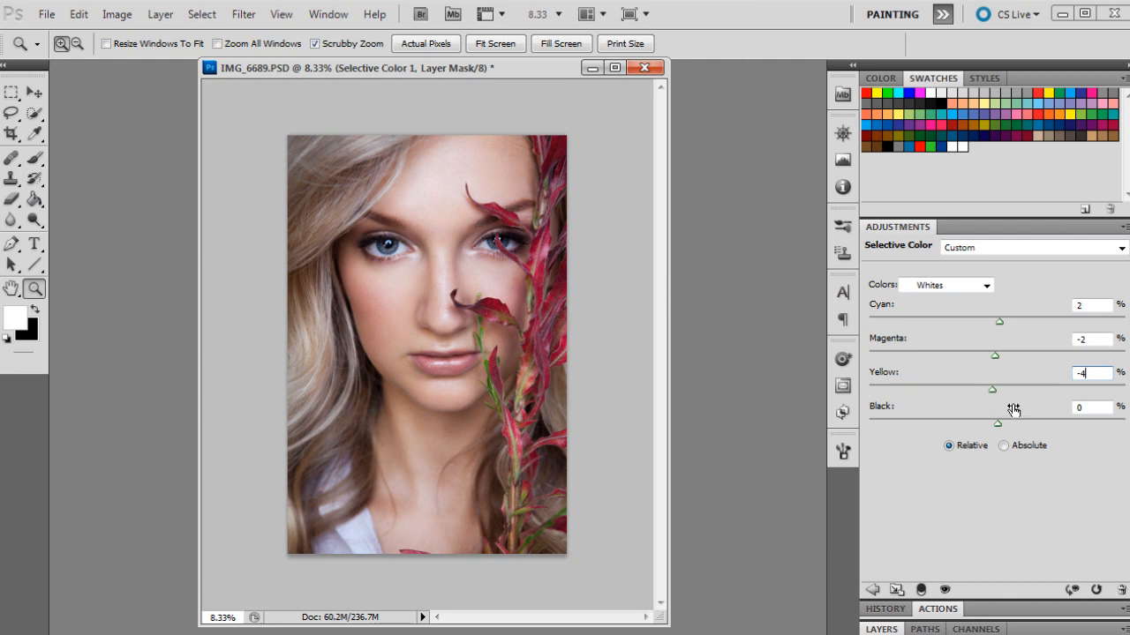
Set the Selective Color Neutrals to Cyan 4%, Magenta 3% and Yellow -2%.
left_click(934, 291)
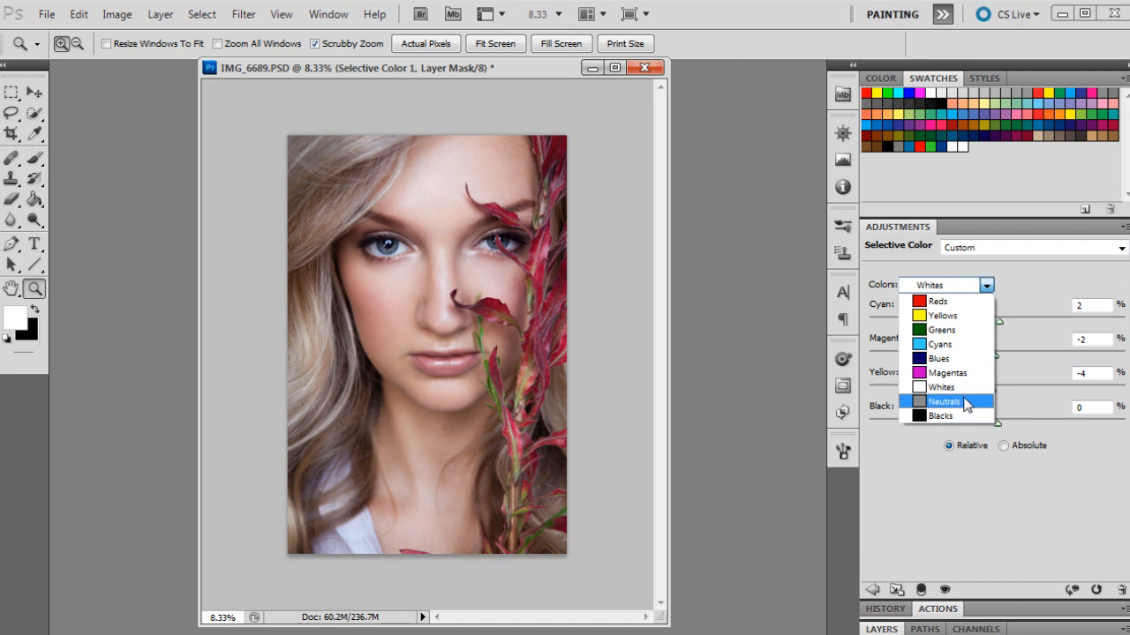
left_click(957, 402)
left_click(1093, 305)
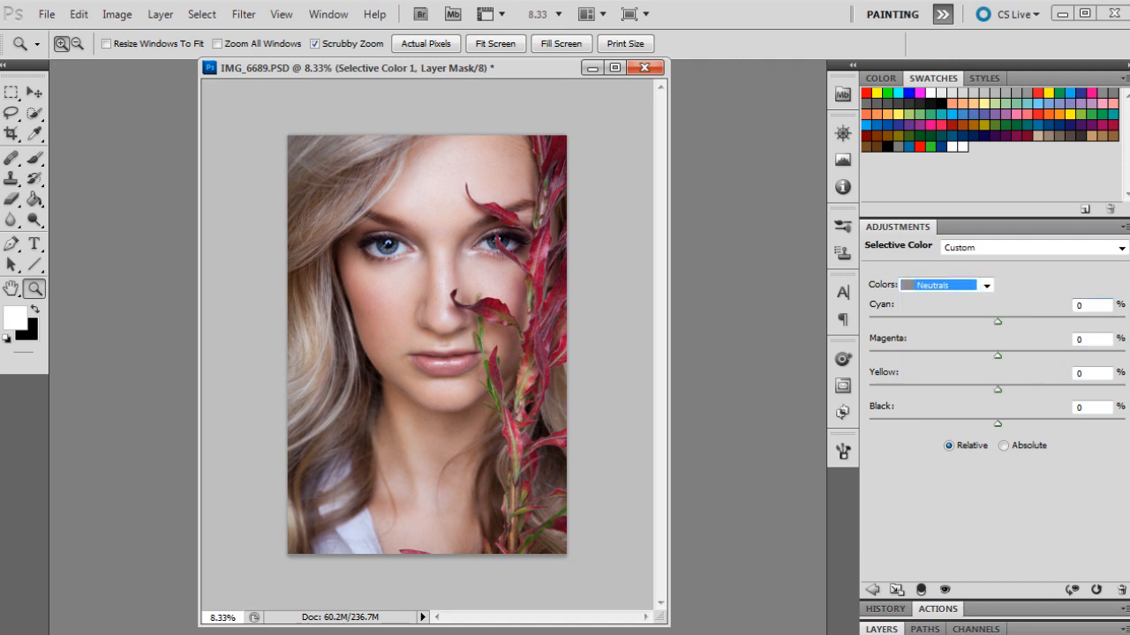
key("Tab")
type("4")
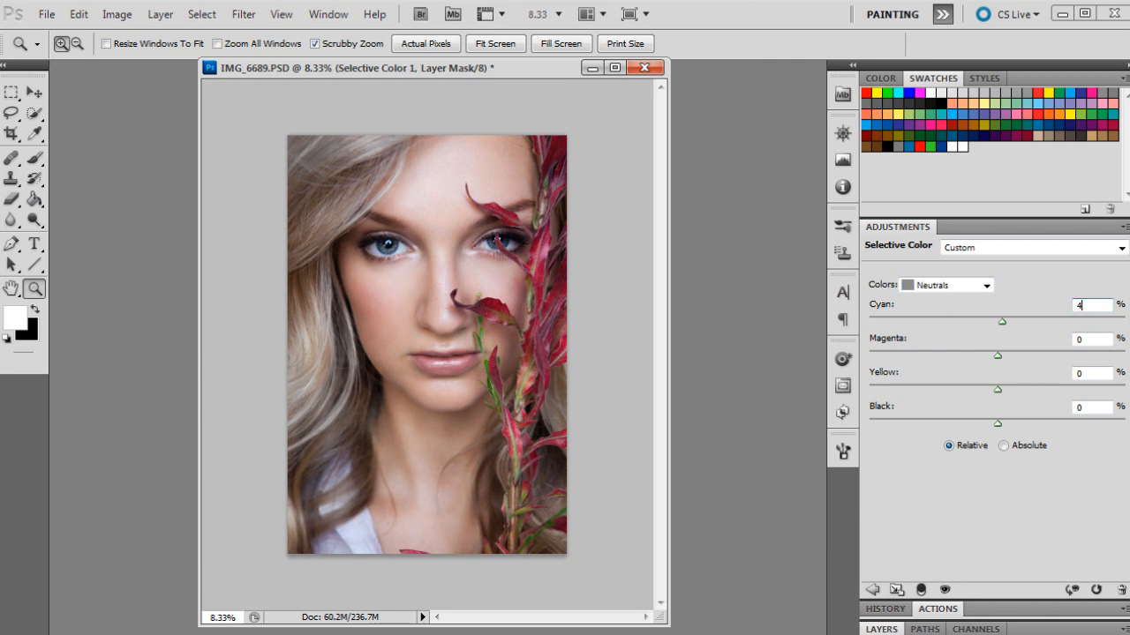
left_click(1091, 340)
type("3")
left_click(1090, 373)
double_click(1091, 374)
type("-2")
Set the Selective Color Blacks to Cyan 6%, Yellow 5% and Black 4%.
left_click(963, 283)
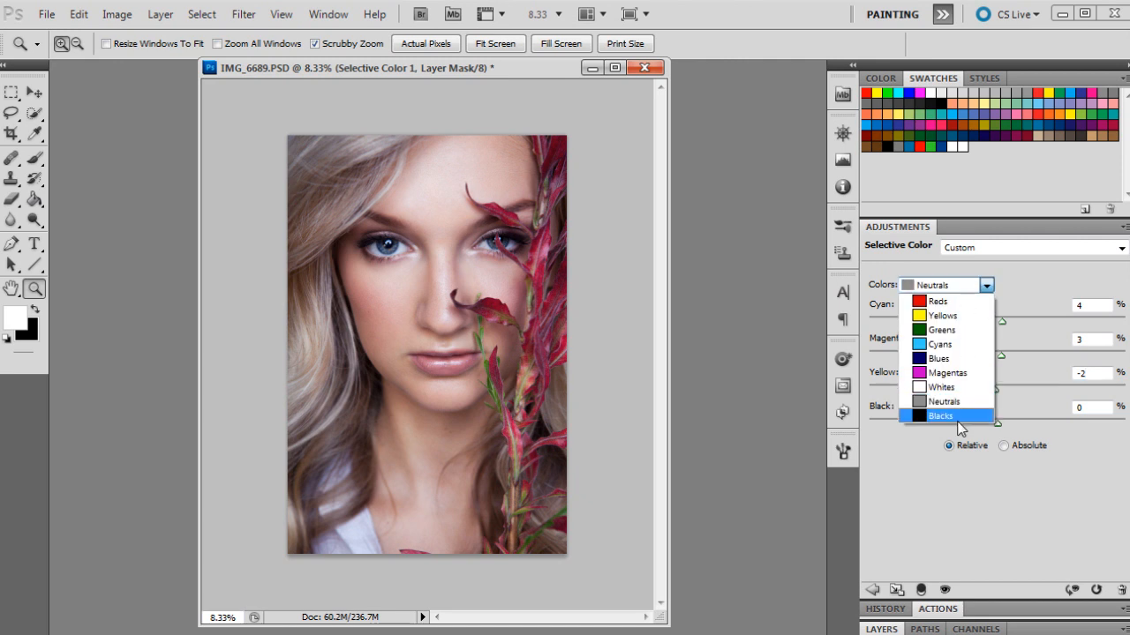
left_click(959, 418)
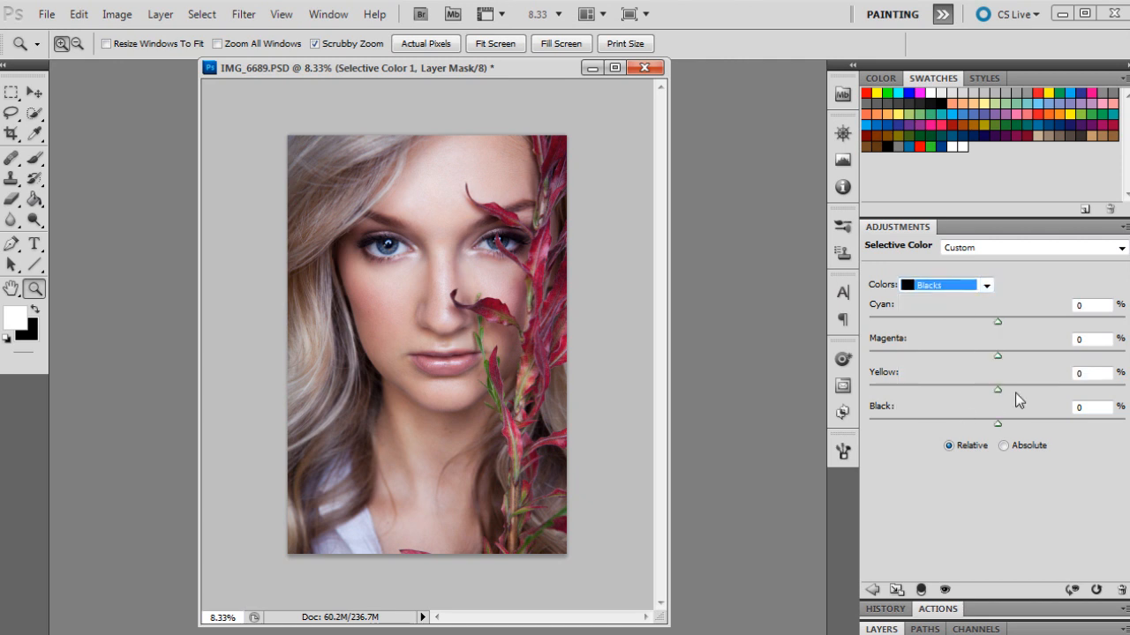
left_click(1094, 305)
type("6")
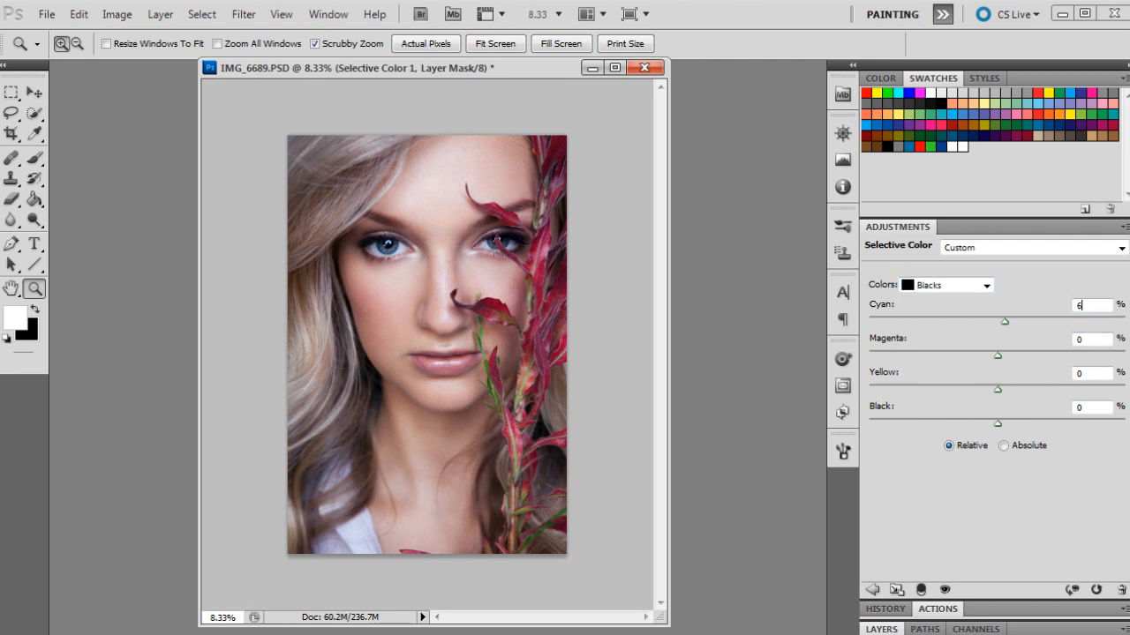
key("Tab")
key("Tab")
type("5")
key("Tab")
type("4")
Add a Levels adjustment layer above Selective Color 1 and set its white input level to 240.
left_click(881, 629)
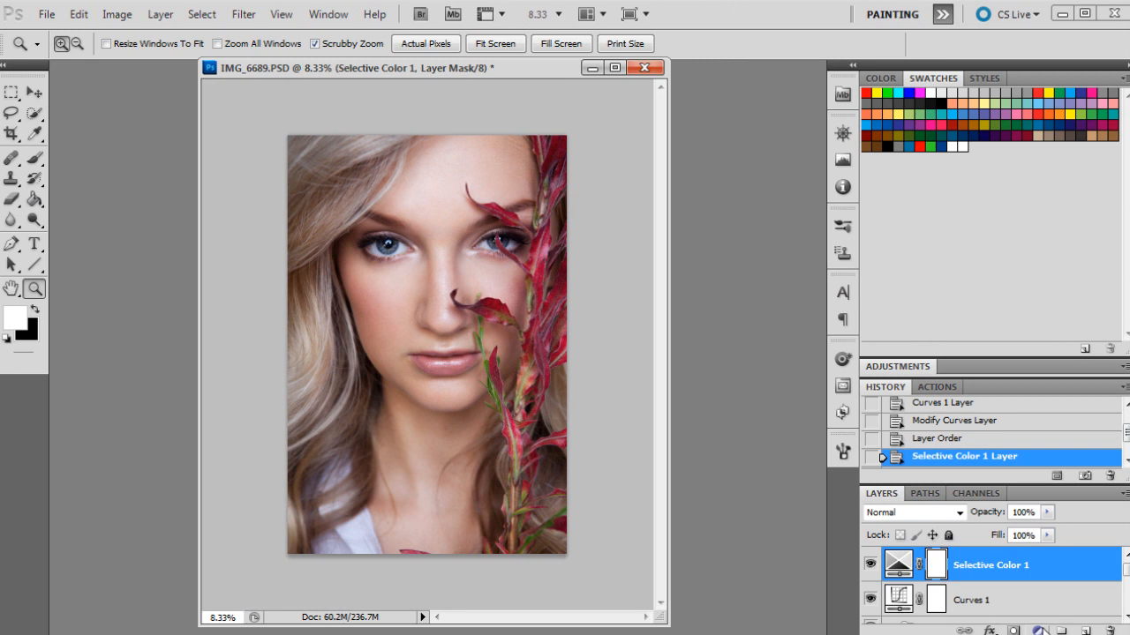
left_click(1040, 630)
left_click(1059, 343)
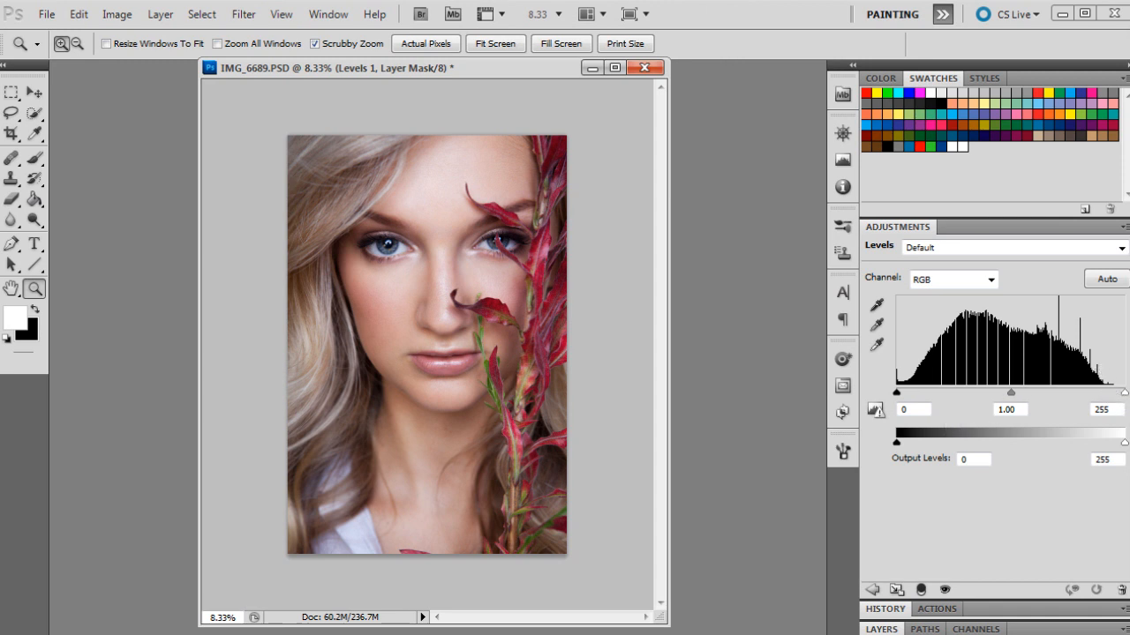
left_click(1101, 409)
type("240")
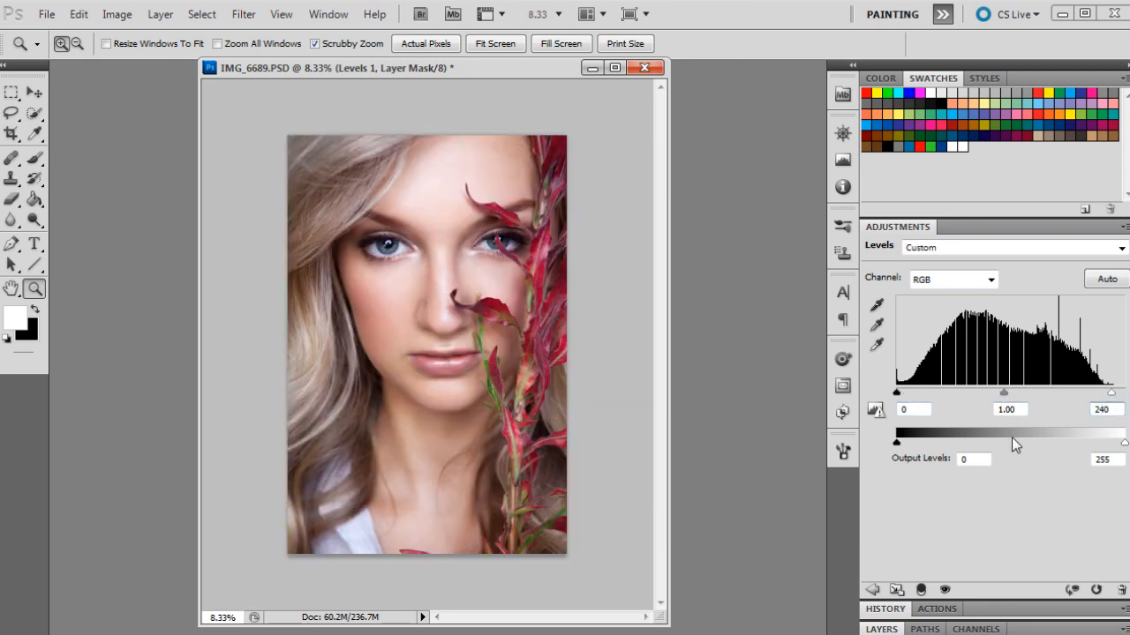
Add a Solid Color fill layer above Levels 1 with the colour #b9aeb4.
left_click(891, 630)
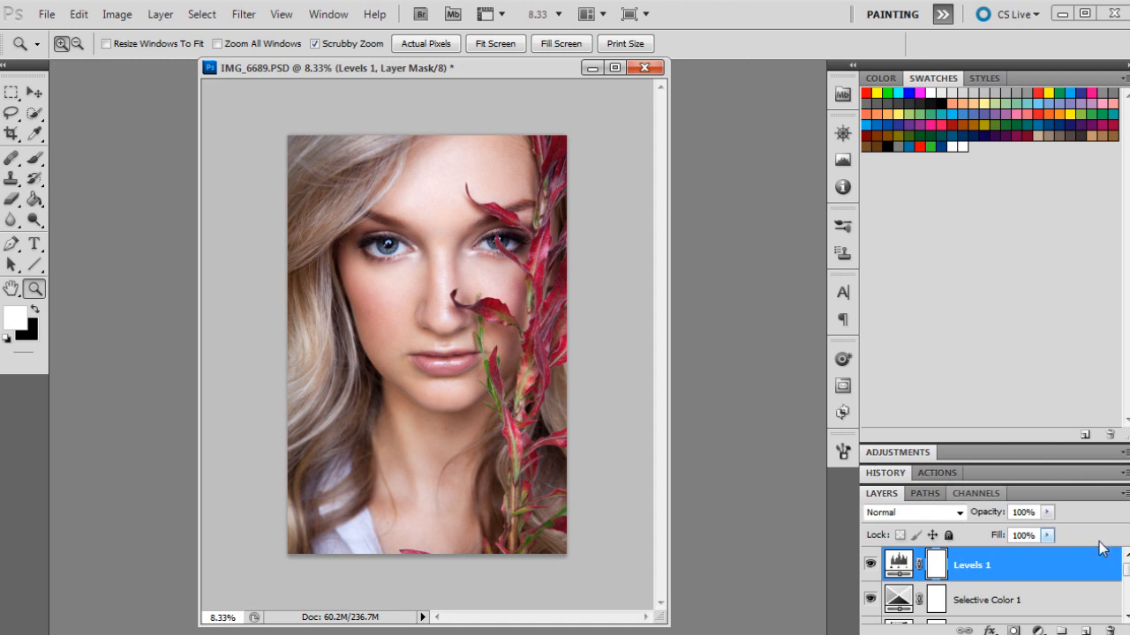
left_click(1039, 630)
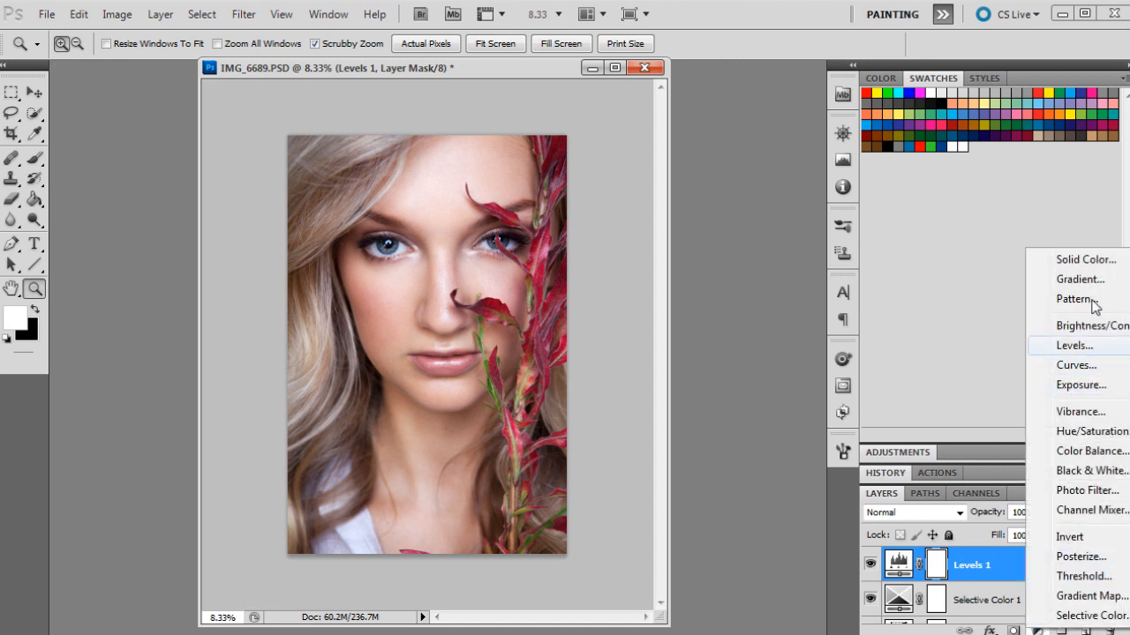
left_click(1083, 265)
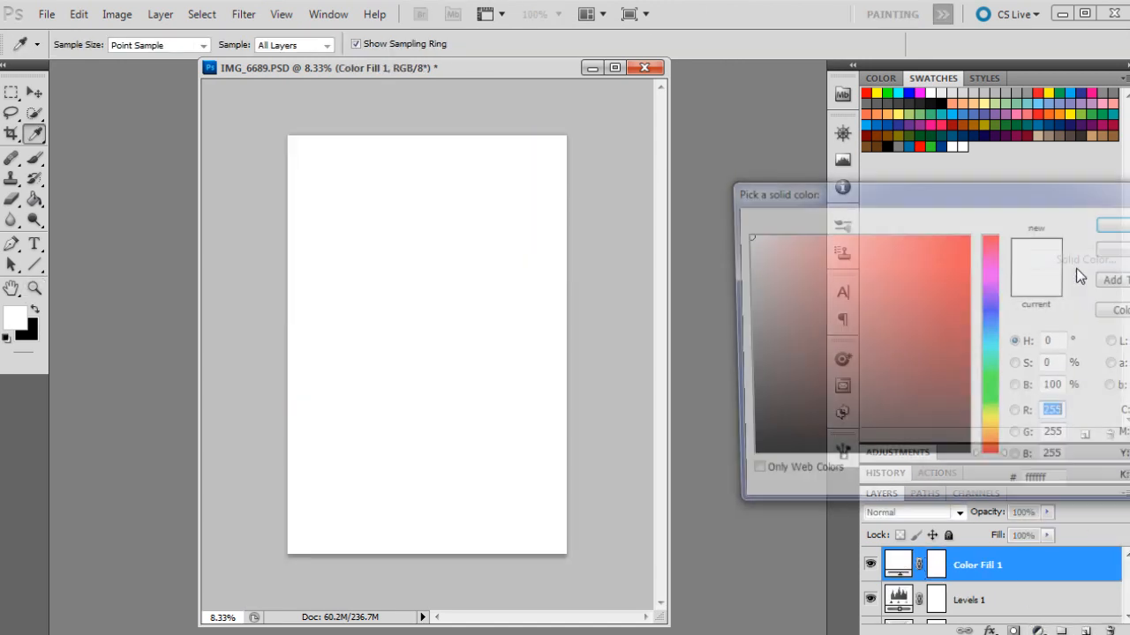
double_click(1041, 489)
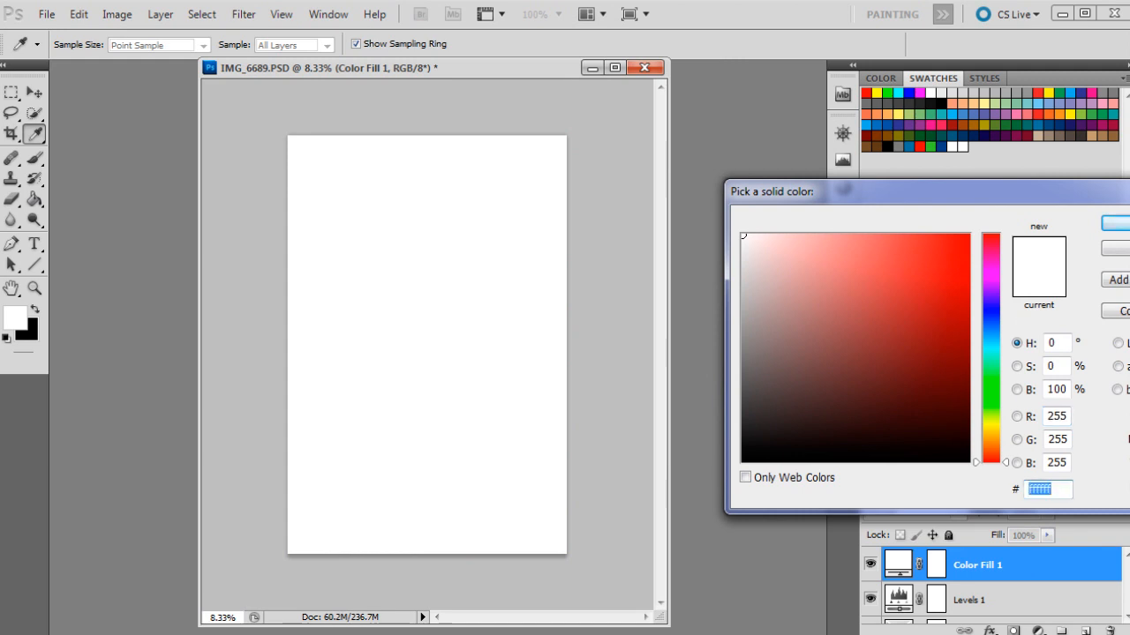
type("000b9a")
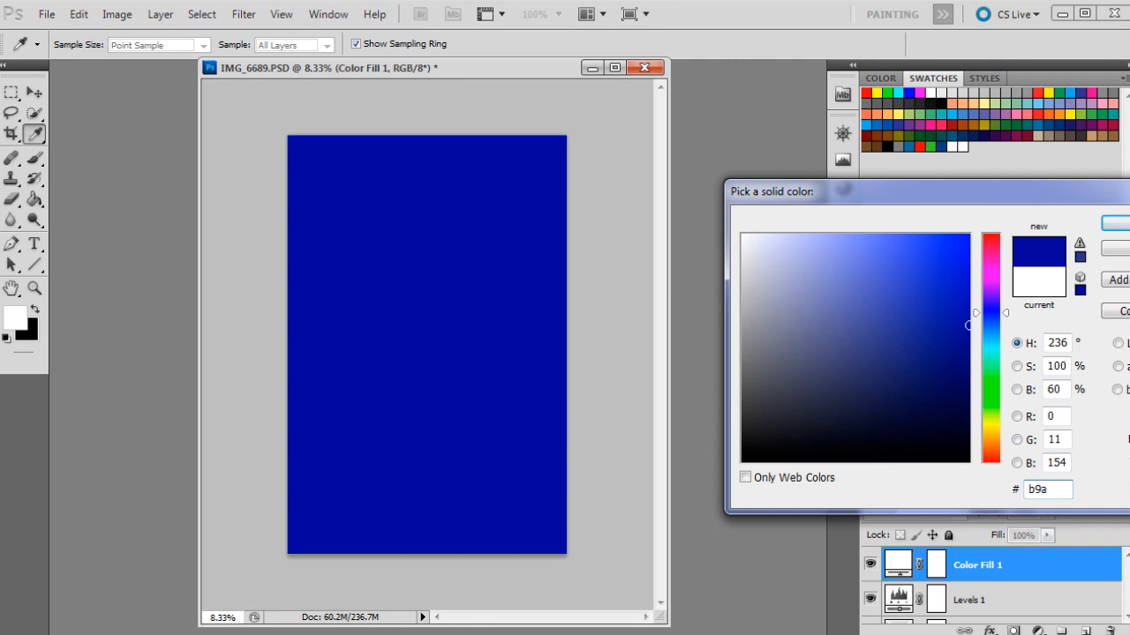
type("eb4")
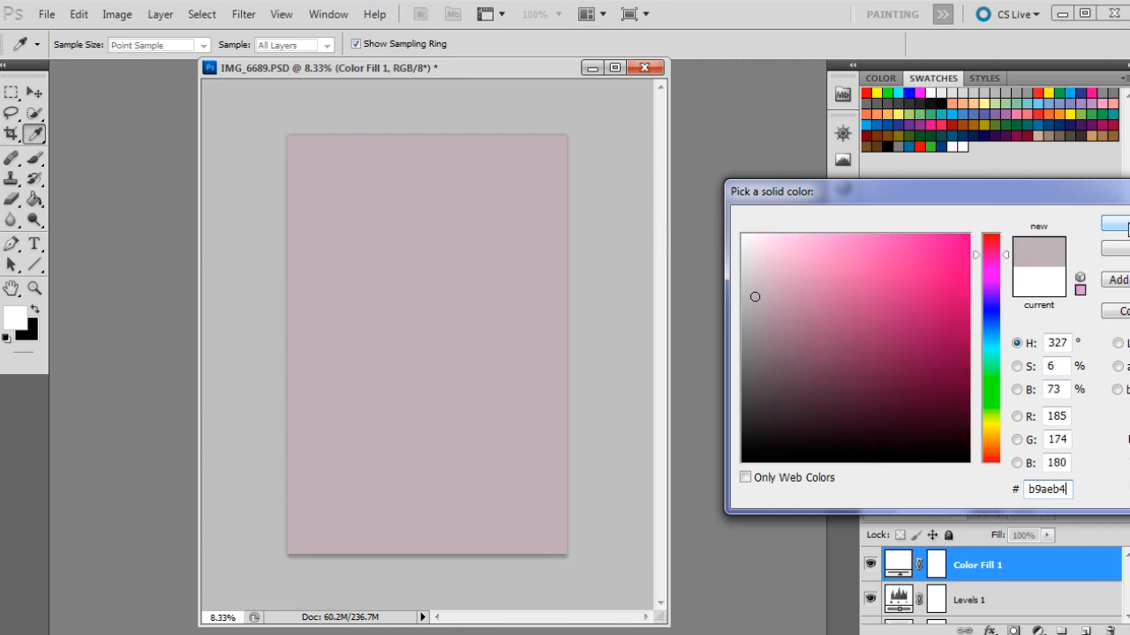
key("Return")
key("z")
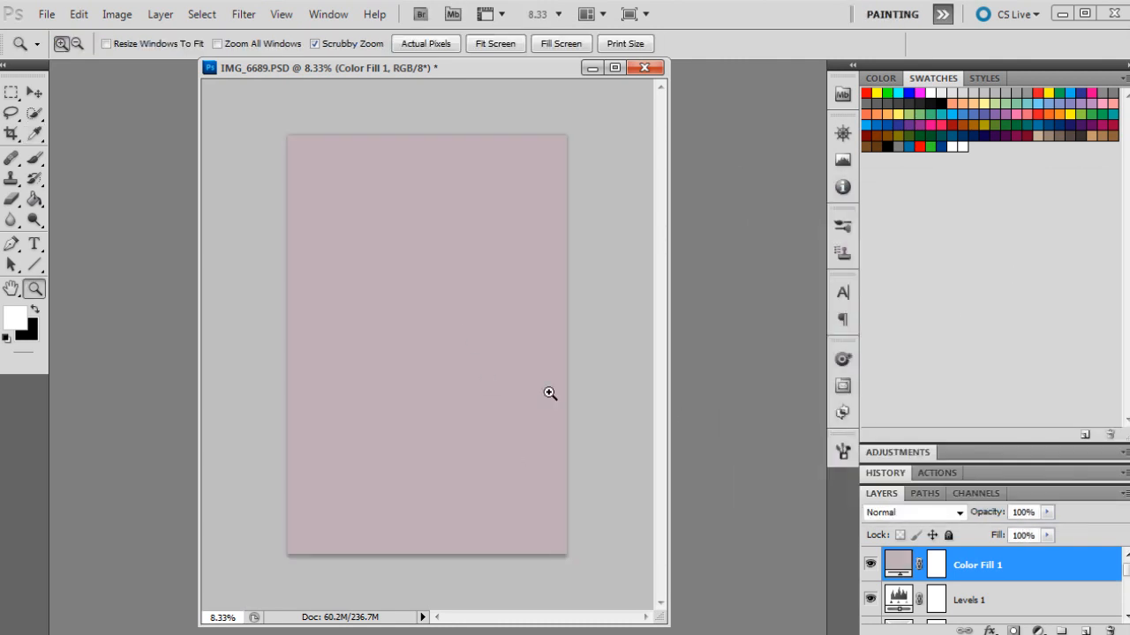
Set the Color Fill 1 layer to Soft Light at 40% opacity and compare the portrait with and without it.
left_click(934, 513)
left_click(886, 282)
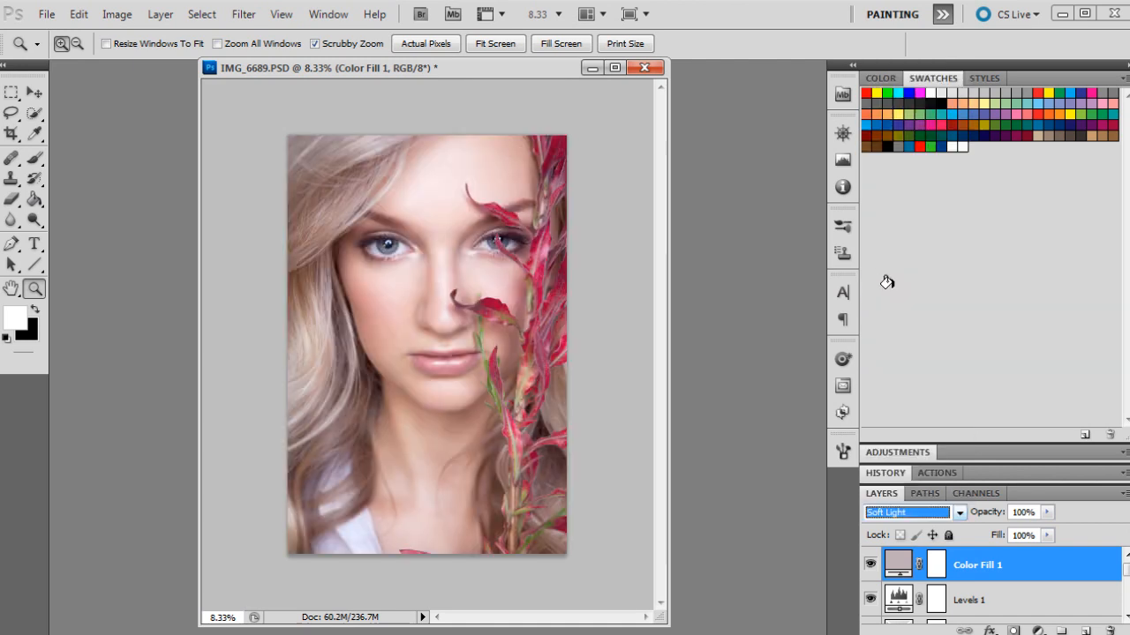
left_click(1045, 513)
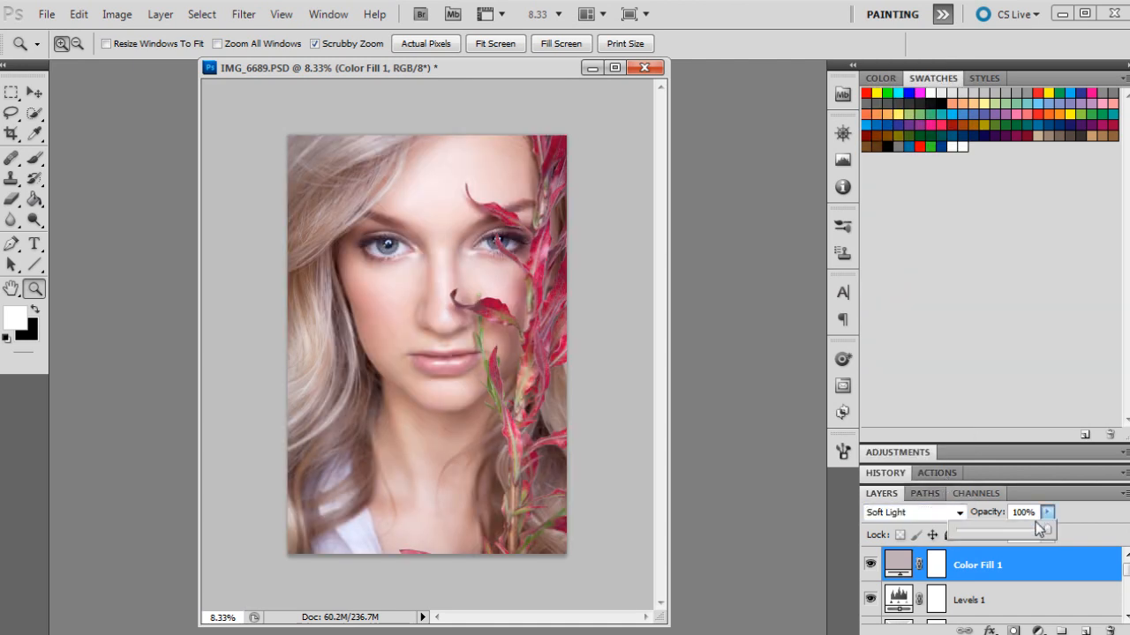
left_click(871, 566)
left_click(870, 566)
left_click(871, 566)
left_click(871, 566)
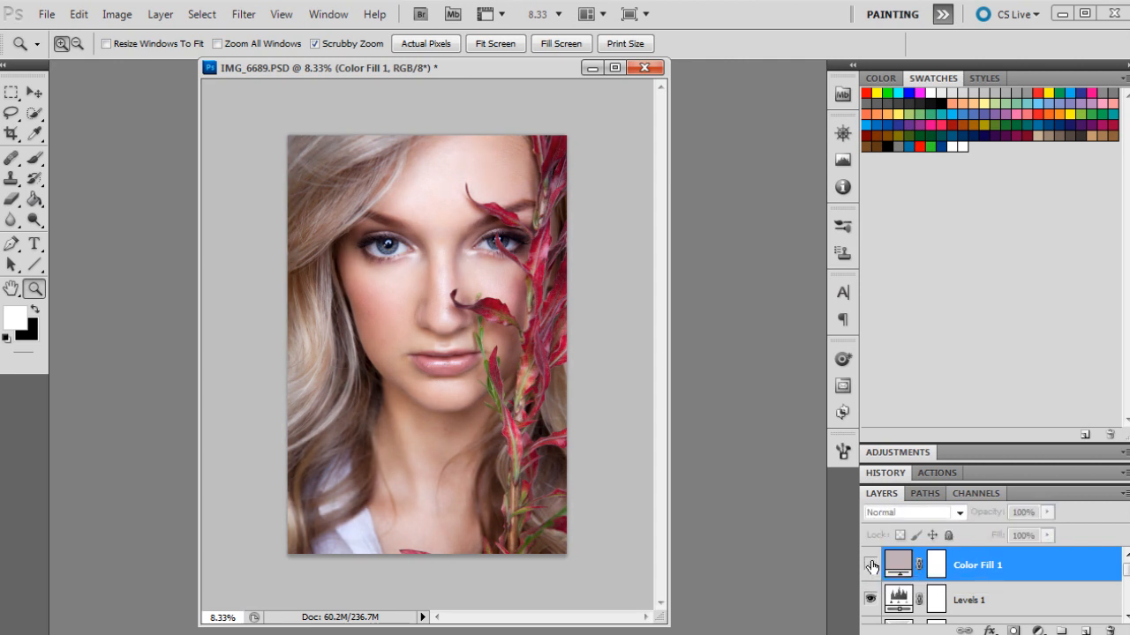
left_click(871, 566)
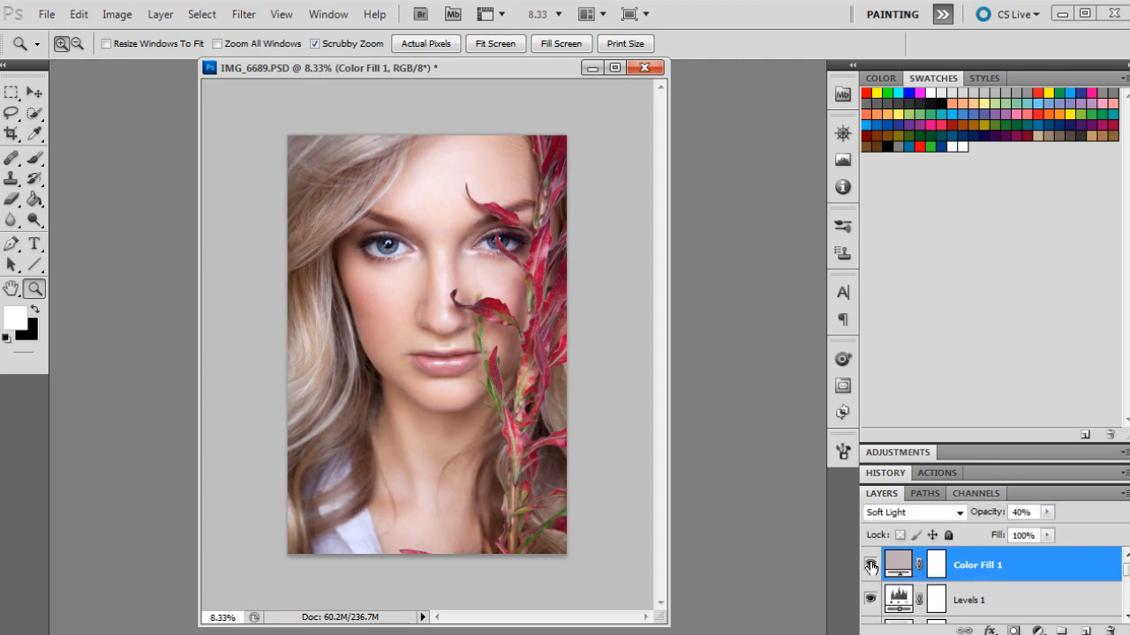
left_click(871, 566)
Add a Solid Color fill layer above Color Fill 1 with the colour #caba7c.
left_click(1037, 630)
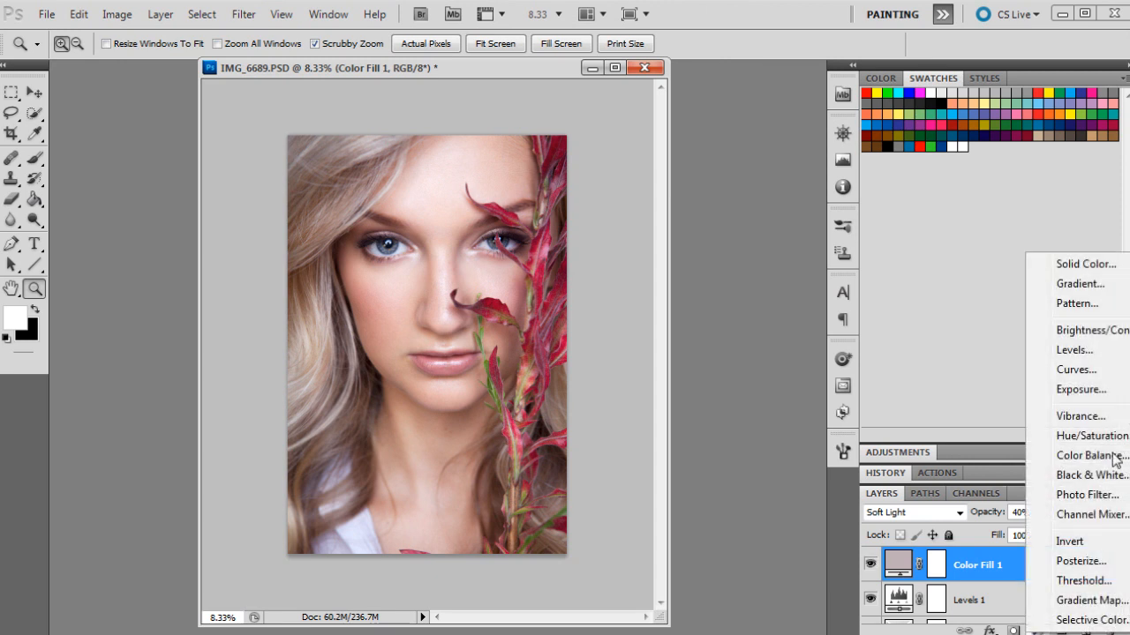
left_click(1085, 264)
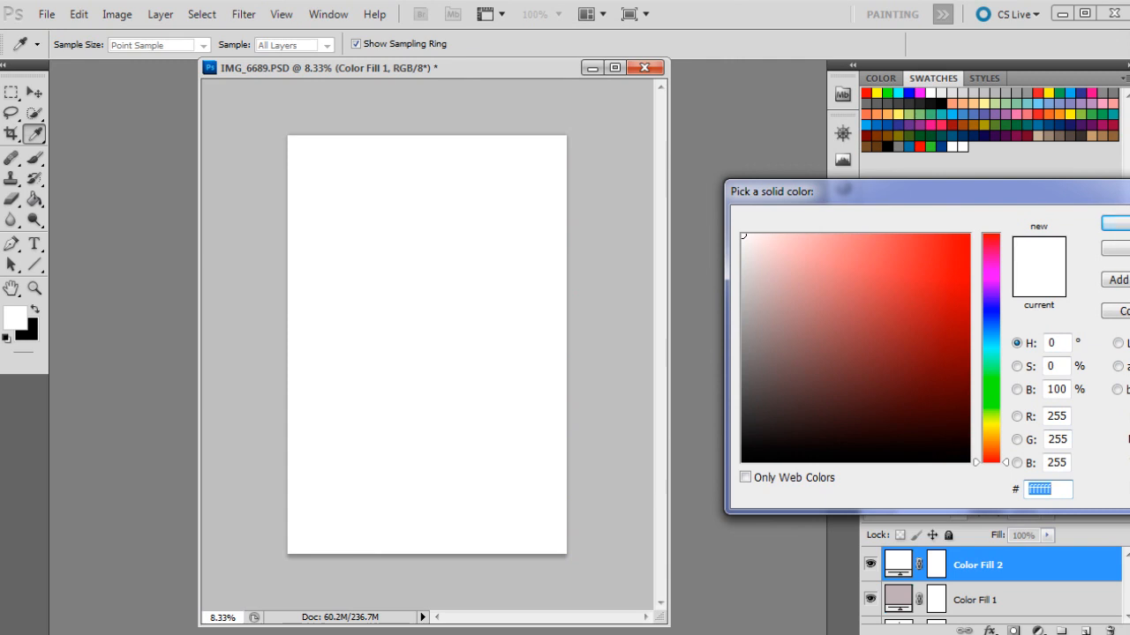
type("ca")
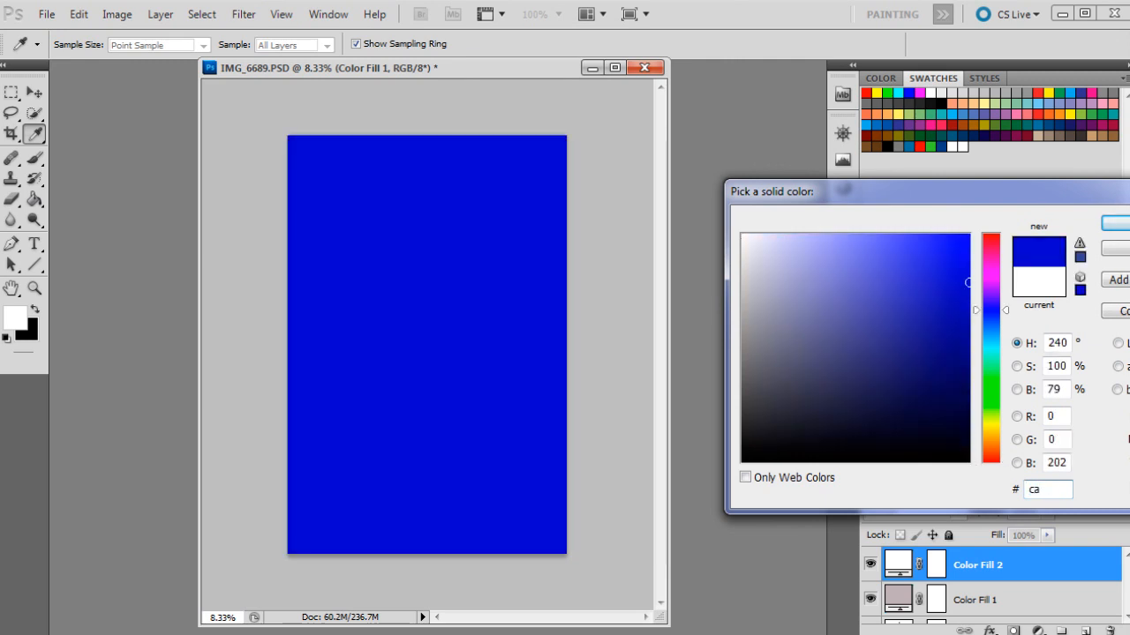
type("ba7")
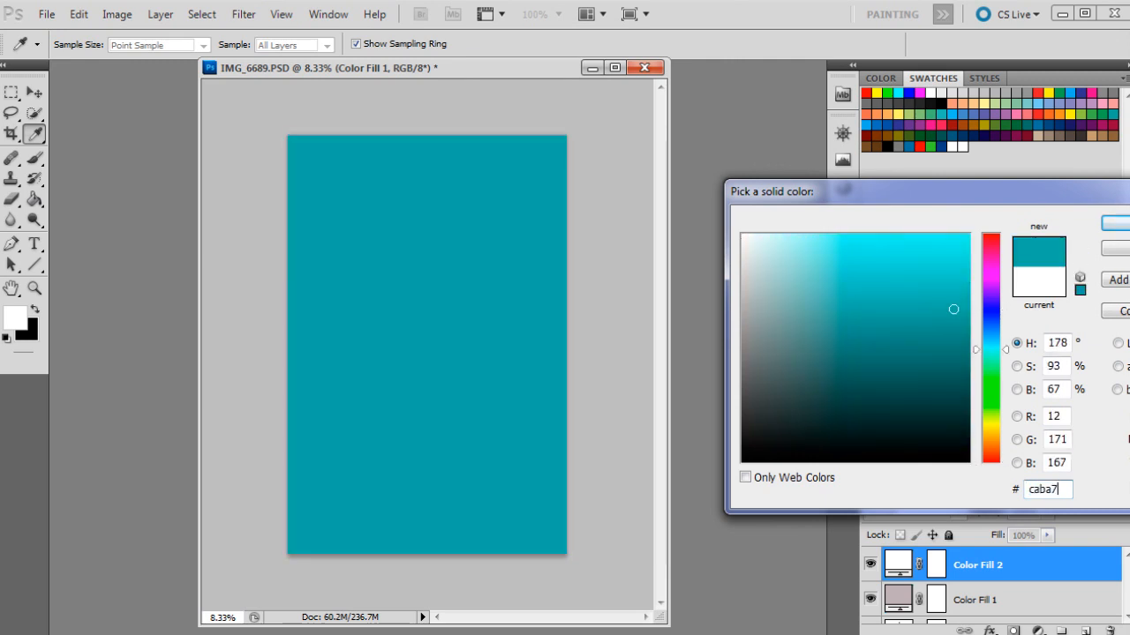
type("c")
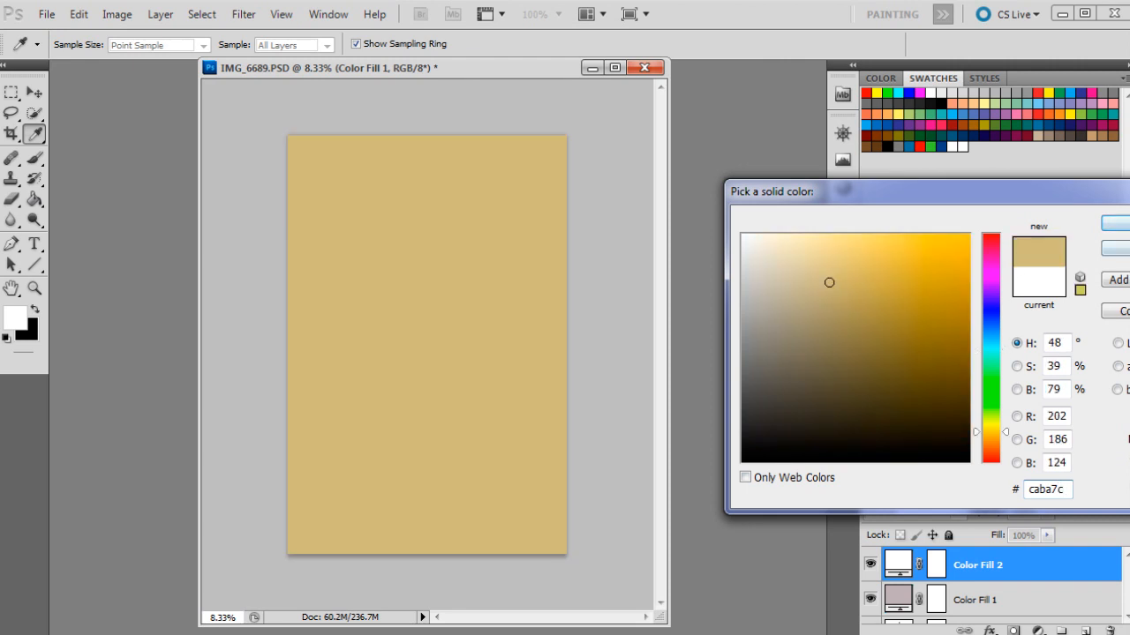
key("Return")
key("z")
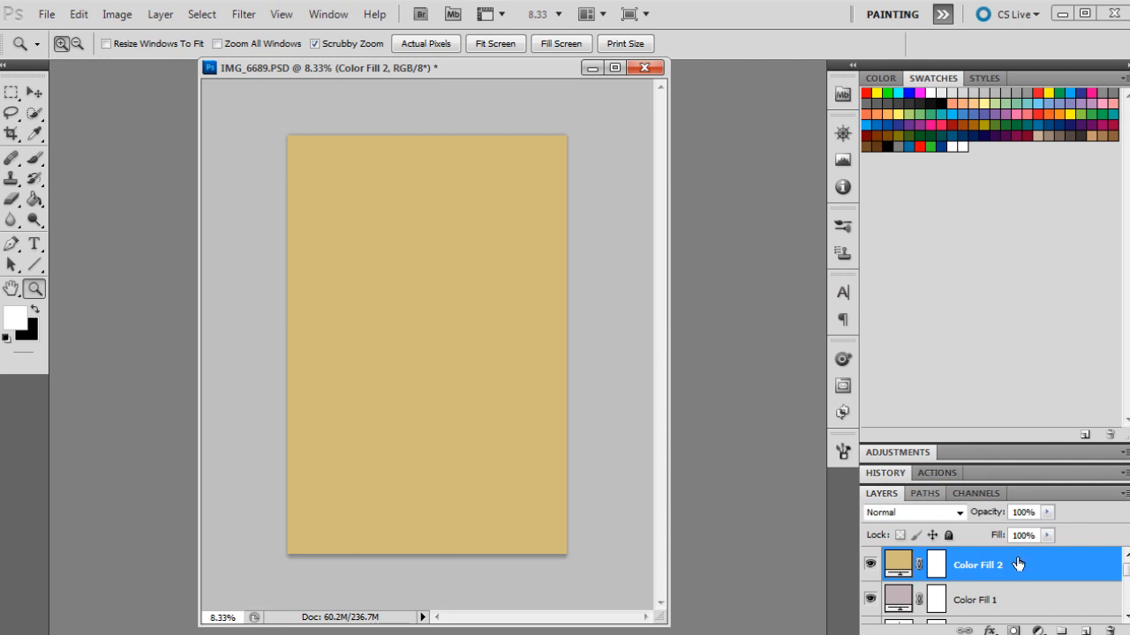
Set the Color Fill 2 layer's blend mode to Color Burn and its opacity to 4%.
left_click(938, 512)
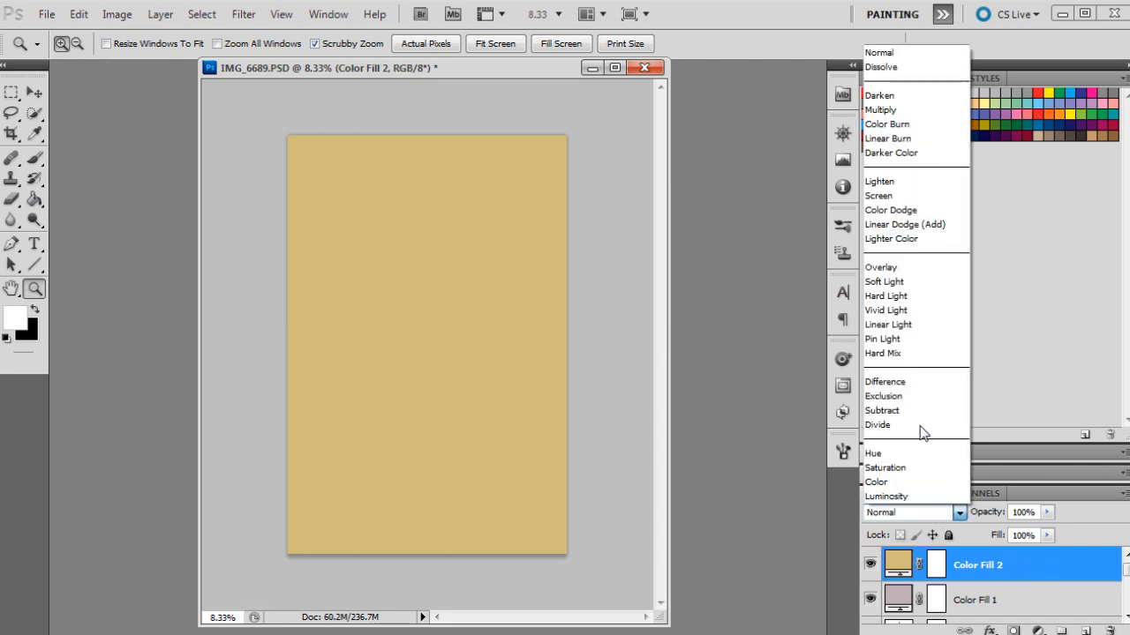
left_click(900, 123)
left_click(1047, 512)
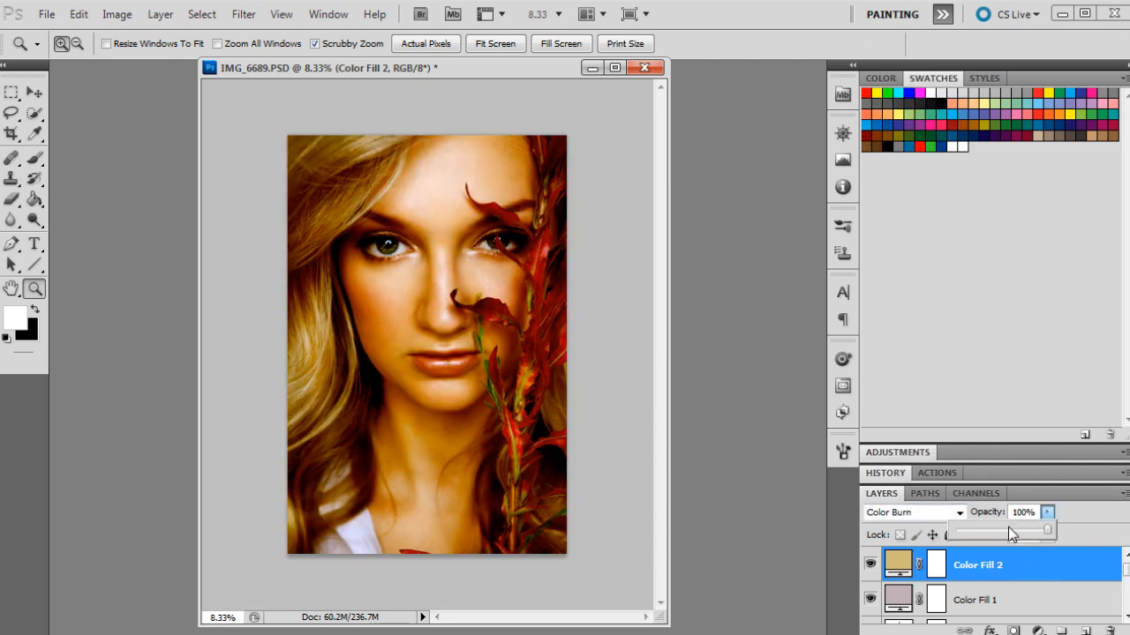
left_click(962, 533)
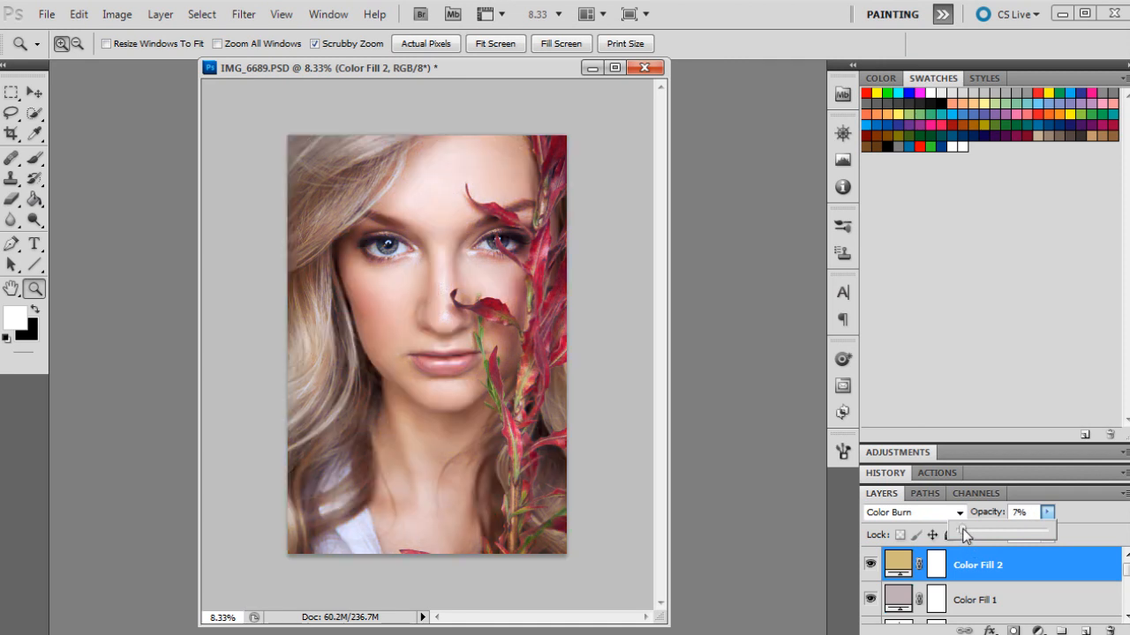
left_click_drag(963, 536, 958, 537)
key("Return")
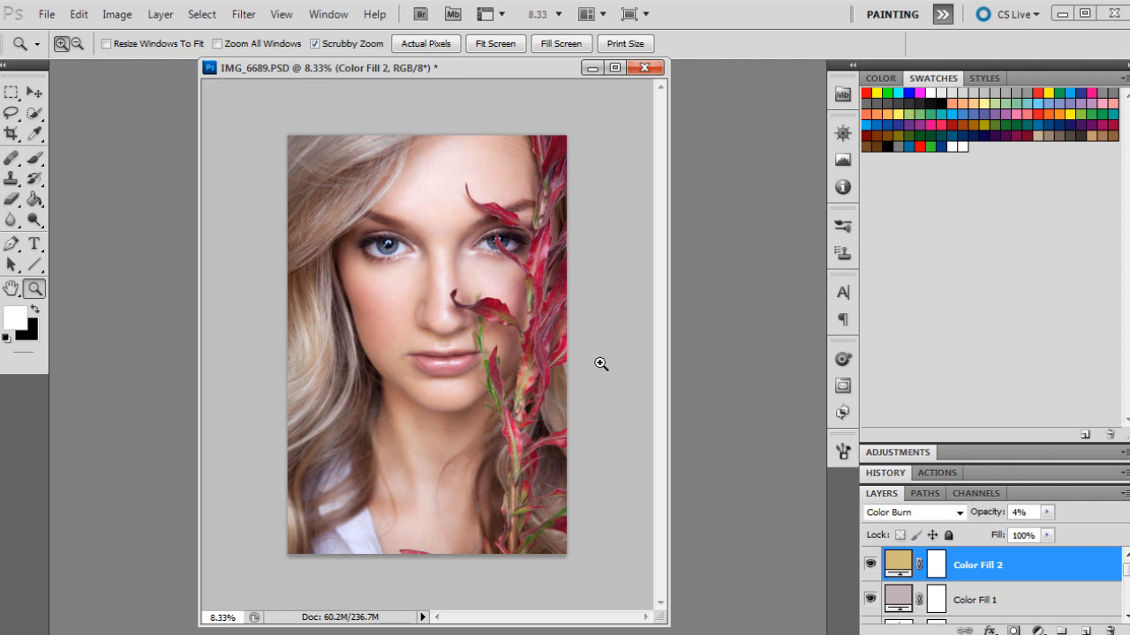
Show the document history and compare the original IMG_6689.PSD snapshot with Snapshot 1.
key("alt+F9")
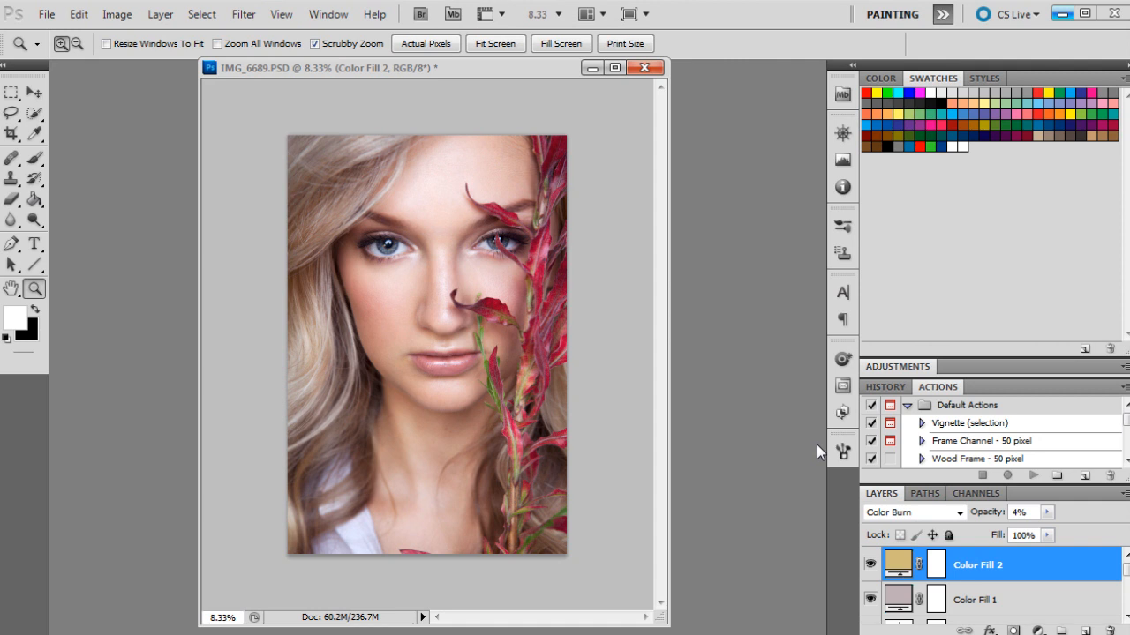
left_click(886, 387)
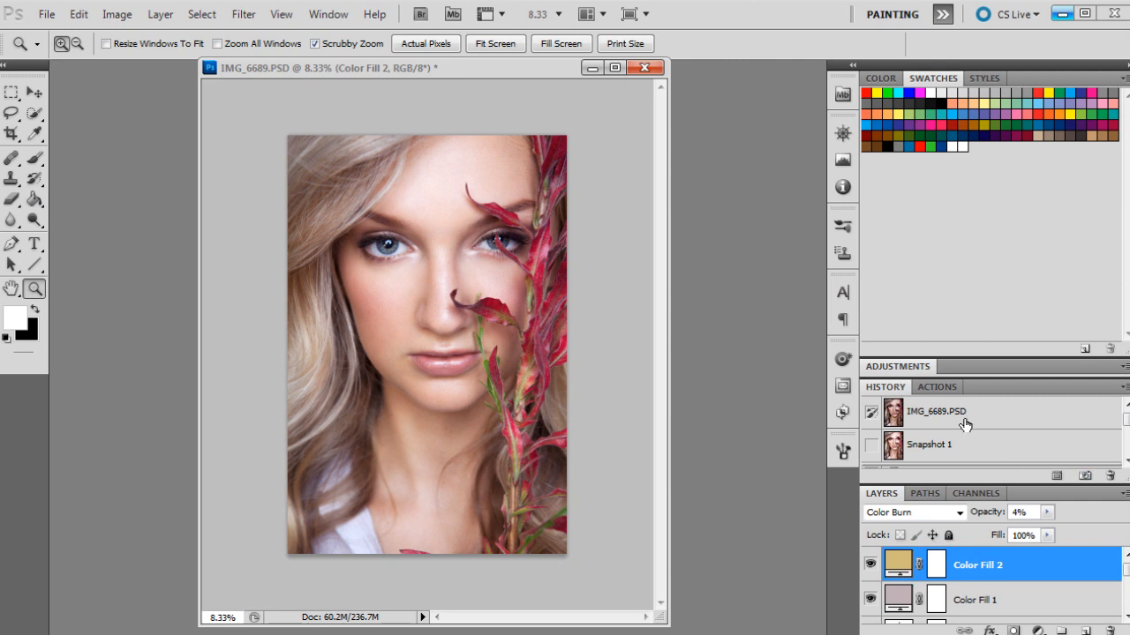
left_click(965, 425)
left_click(952, 446)
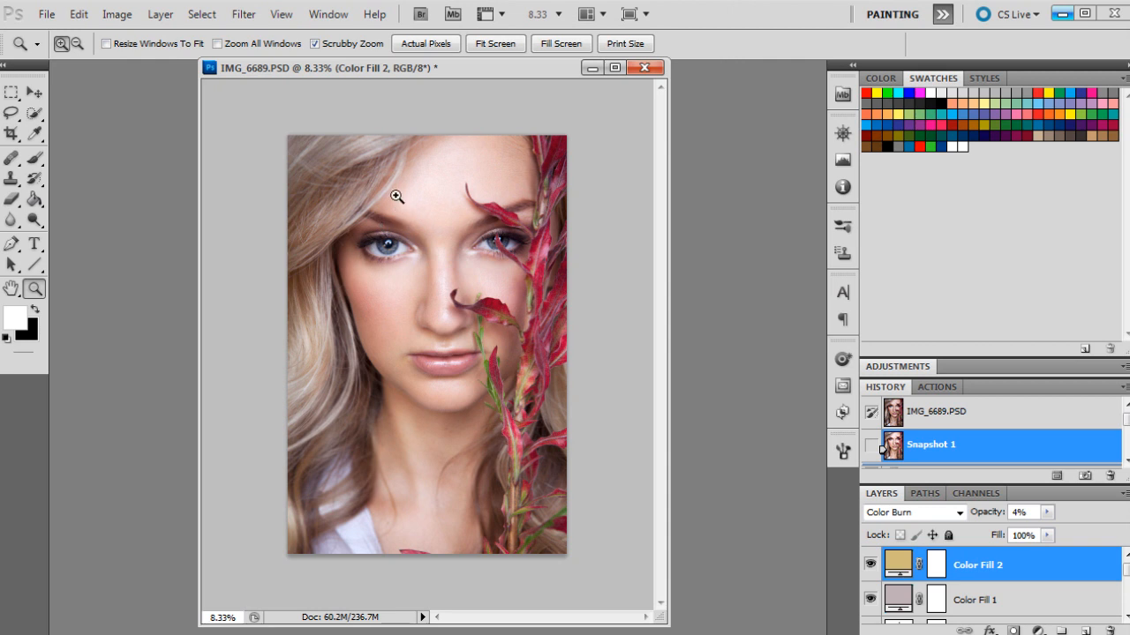
left_click_drag(397, 194, 415, 195)
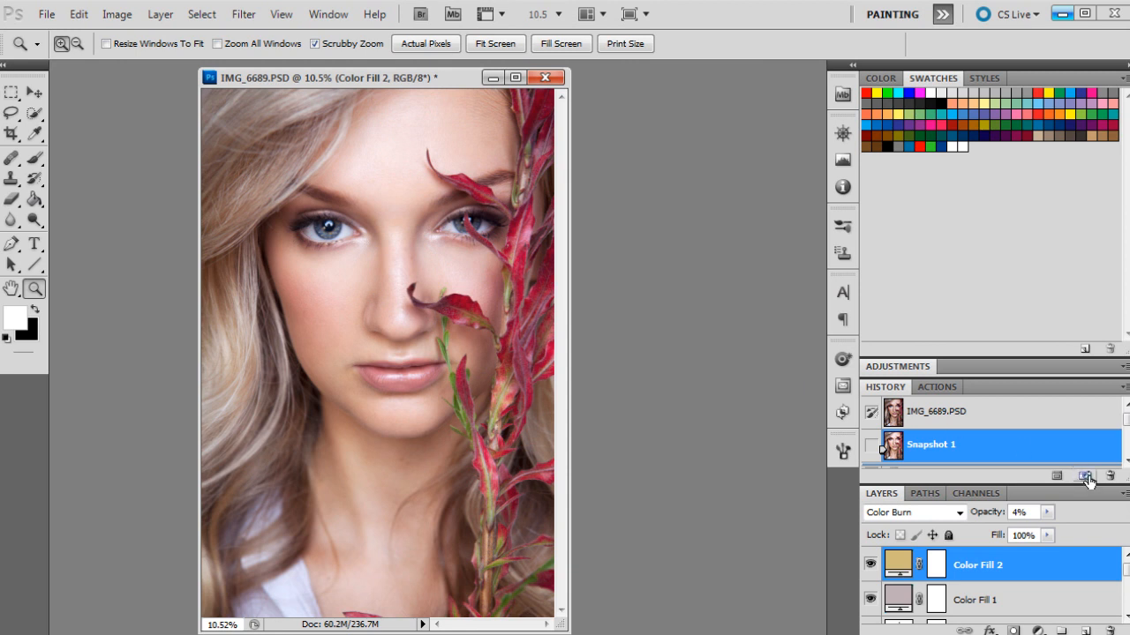
Flatten the image and take a new history snapshot of the result.
left_click(160, 14)
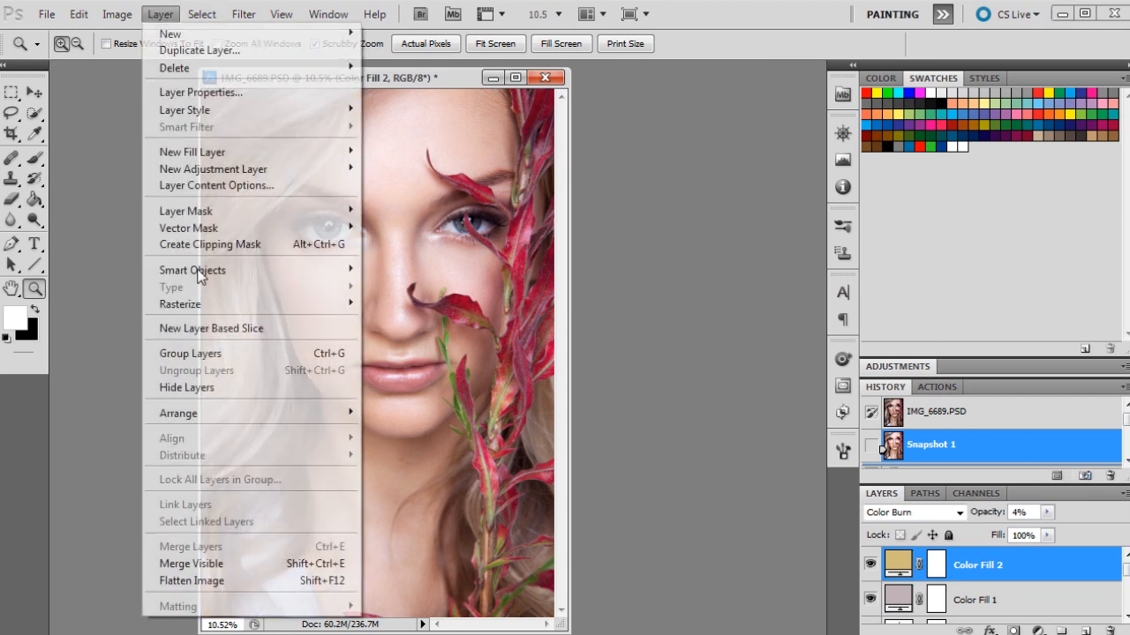
left_click(221, 581)
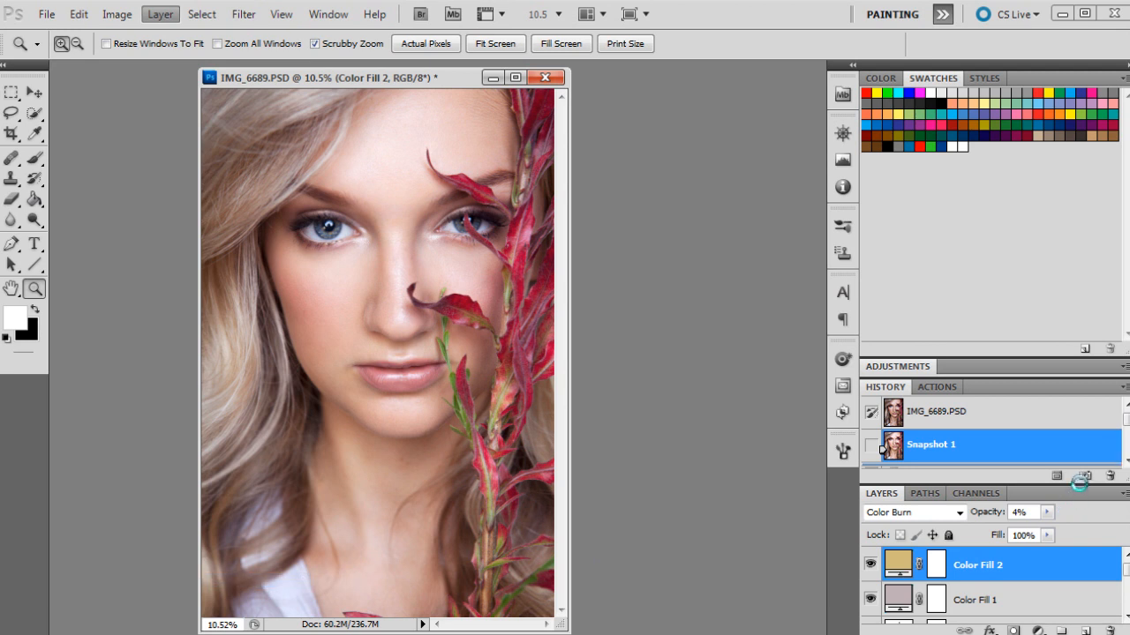
left_click(1084, 475)
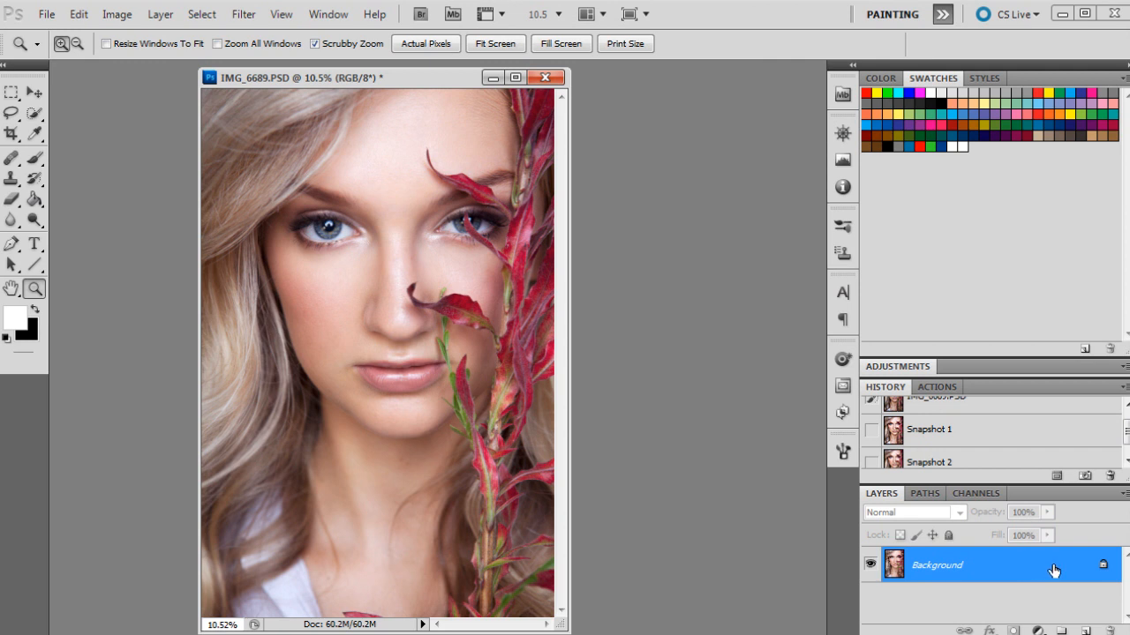
Duplicate the Background layer and apply a High Pass filter with a 10.0 pixel radius to the copy.
left_click_drag(1052, 570, 1087, 630)
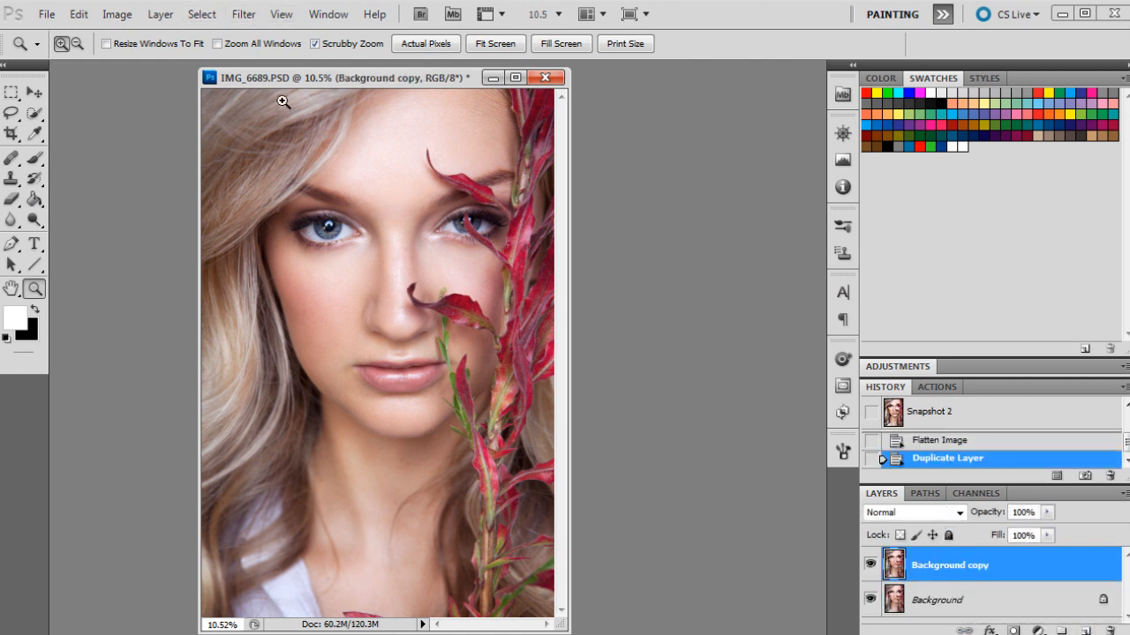
left_click(244, 15)
mouse_move(229, 361)
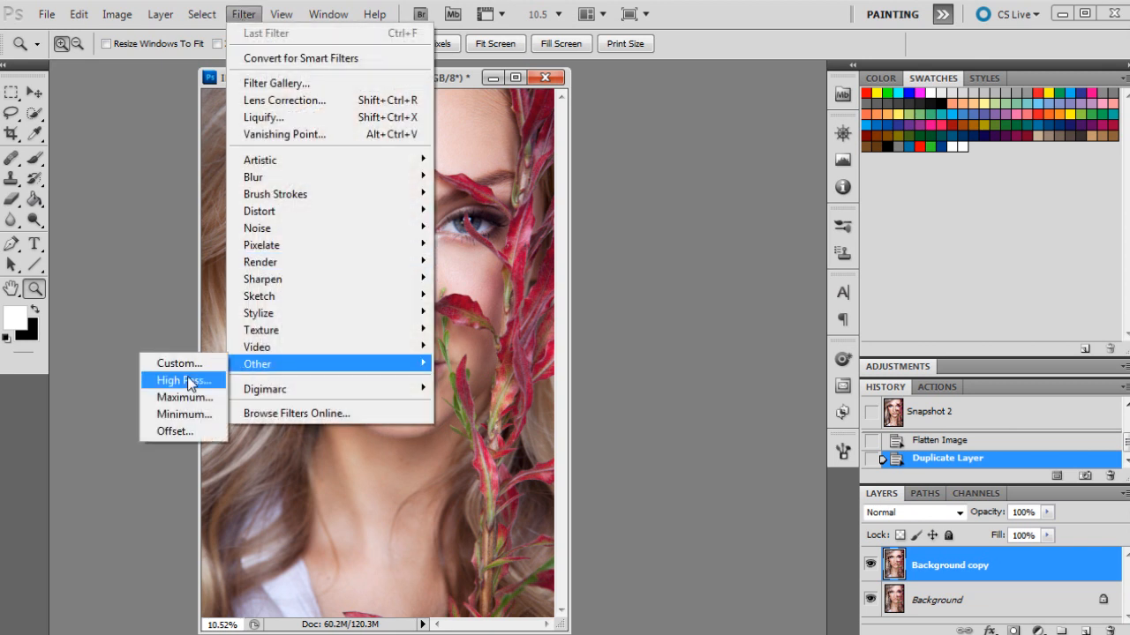
left_click(186, 377)
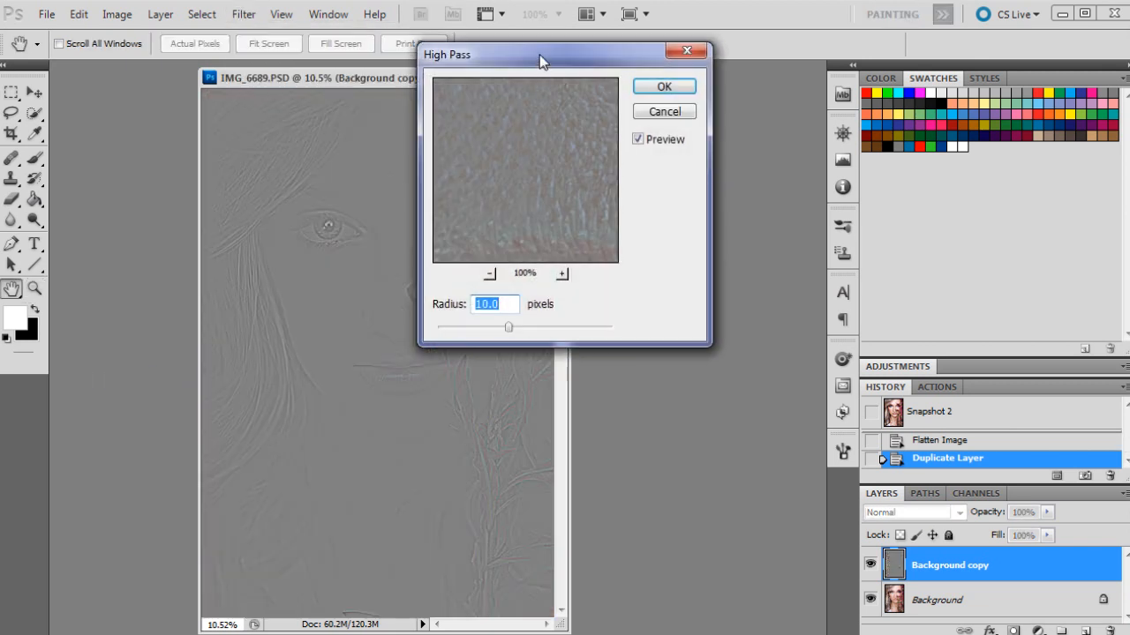
left_click_drag(539, 54, 642, 112)
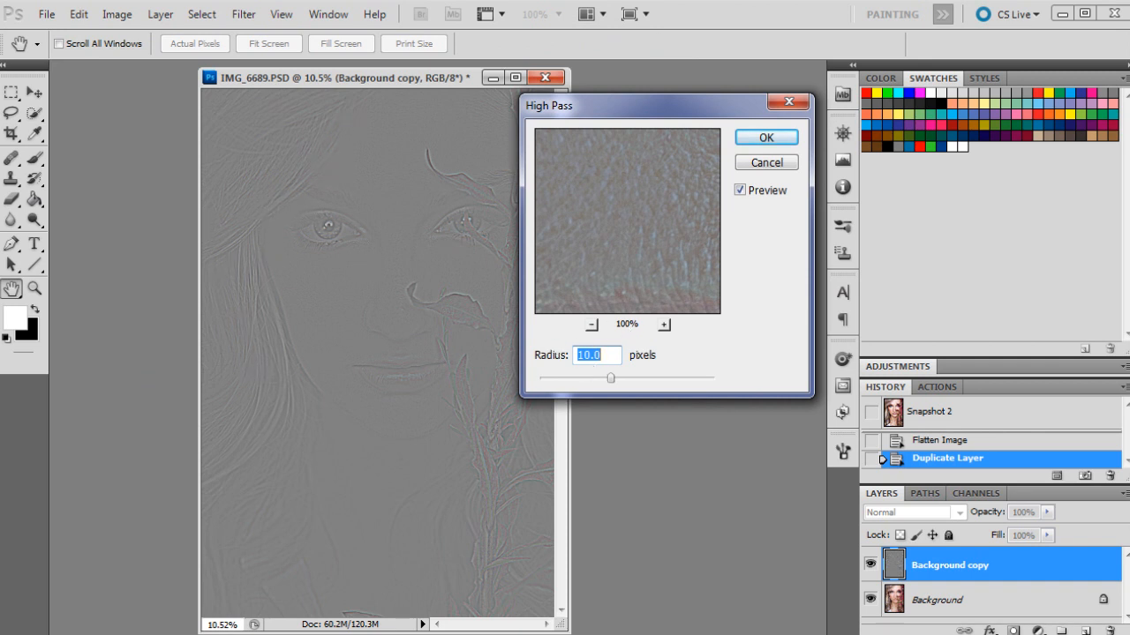
left_click(764, 139)
key("z")
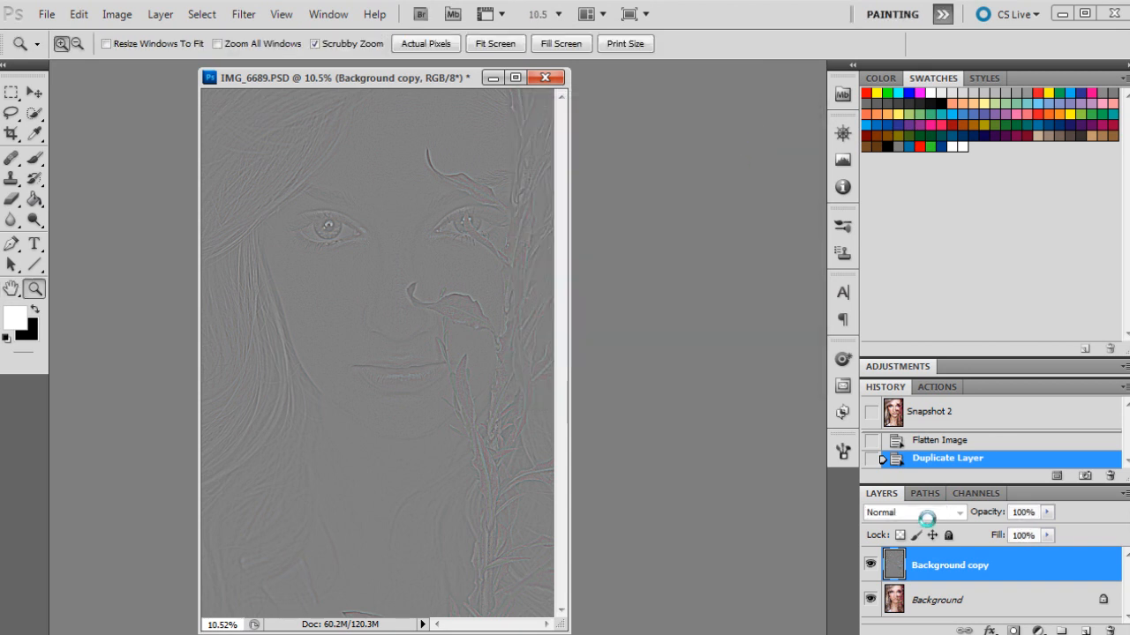
Set the Background copy layer to Overlay and lower its opacity to 49%, judging the sharpening around the eye.
left_click(906, 511)
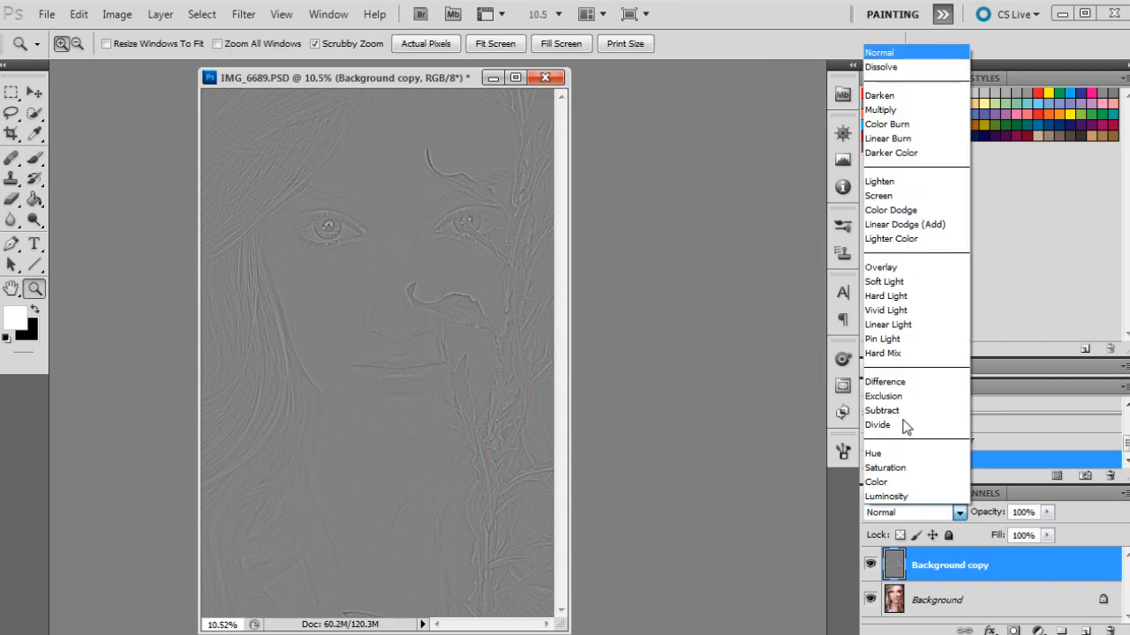
left_click(904, 267)
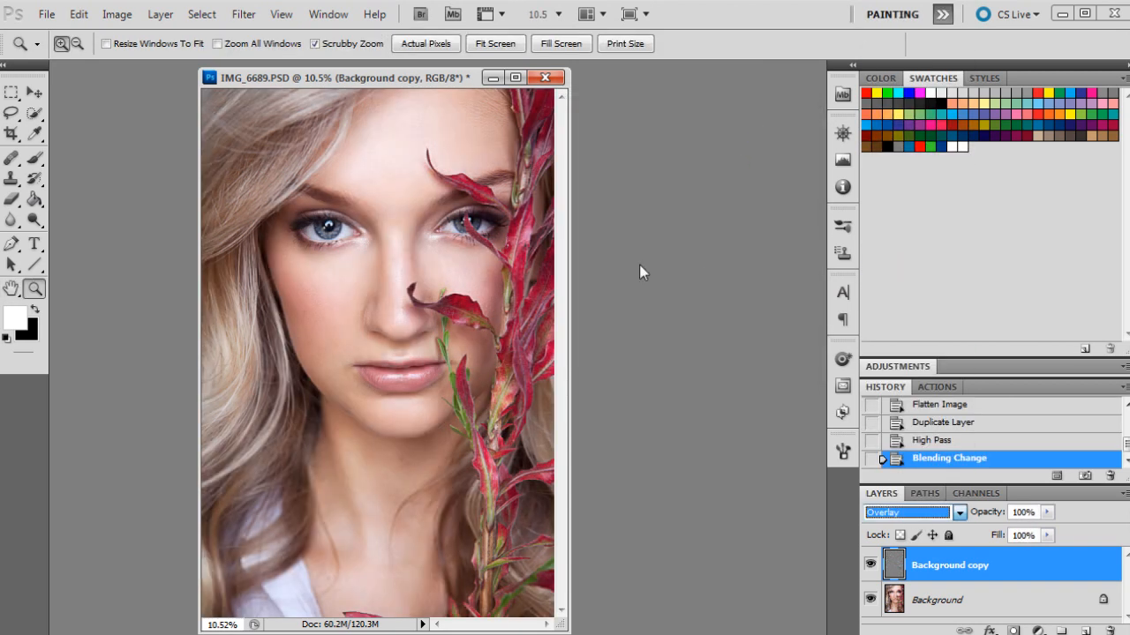
left_click(320, 182)
left_click(362, 298)
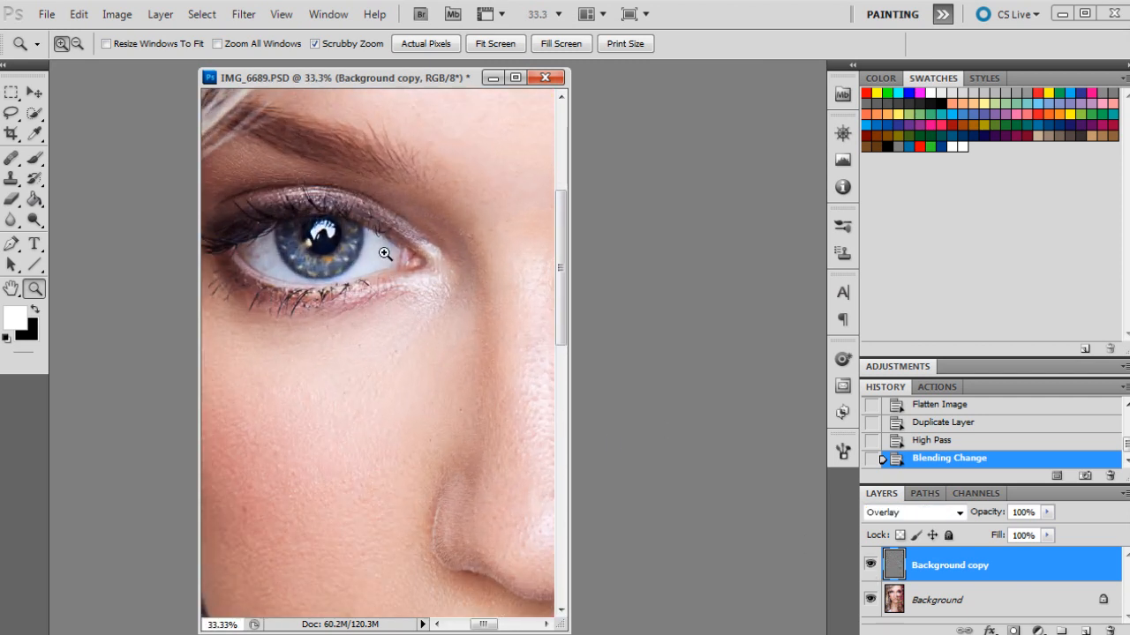
left_click(1046, 512)
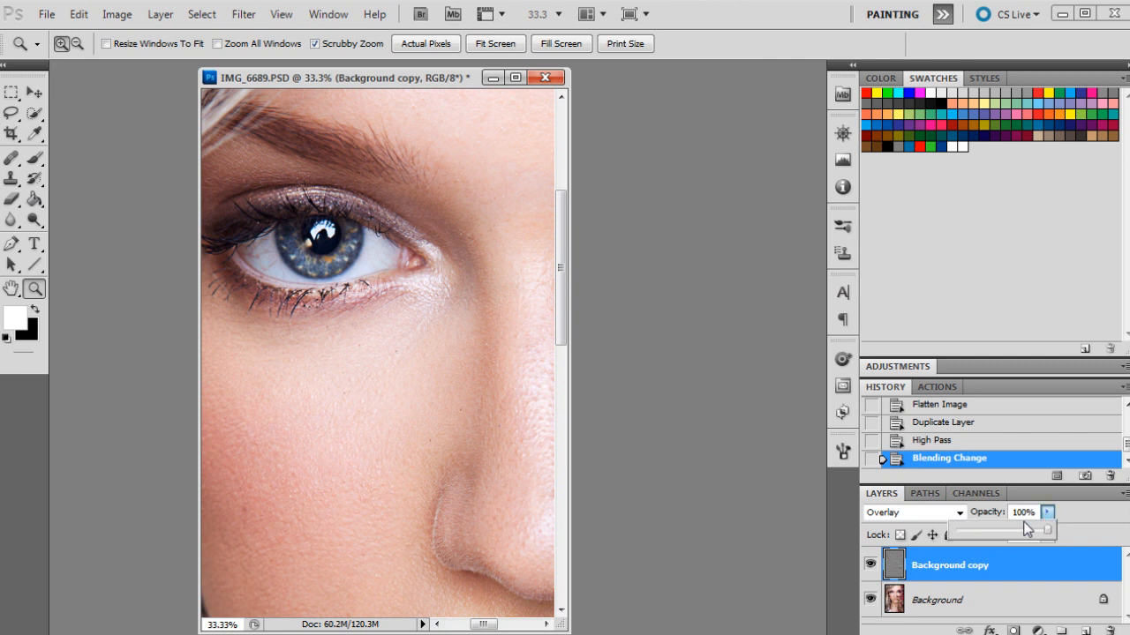
left_click(1001, 532)
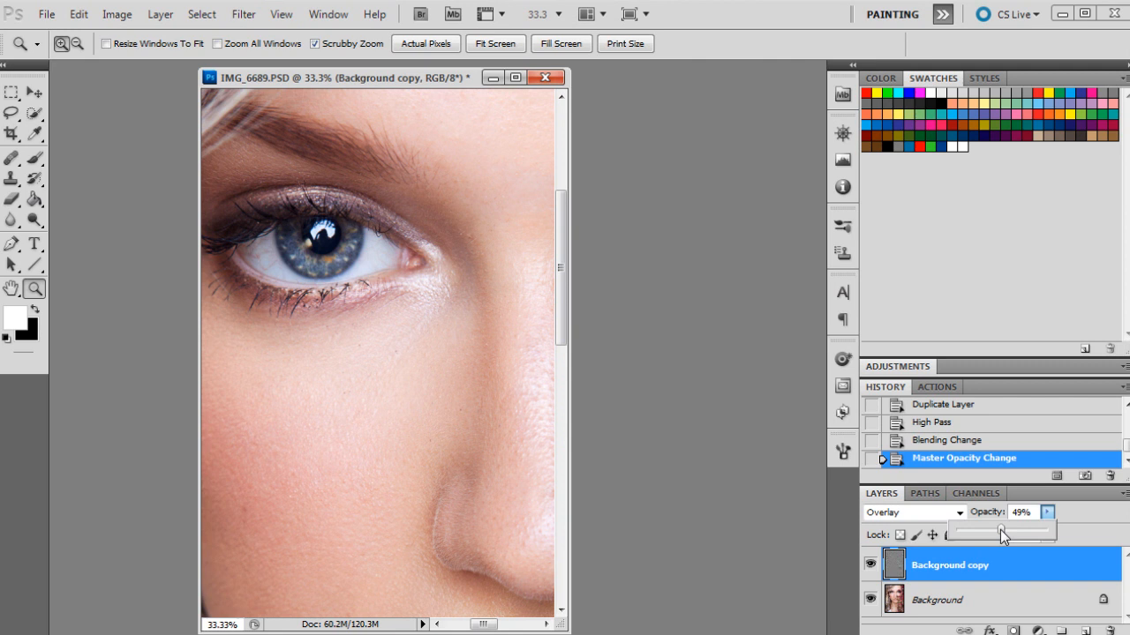
Fit the whole portrait on screen and flatten the sharpened image.
right_click(457, 289)
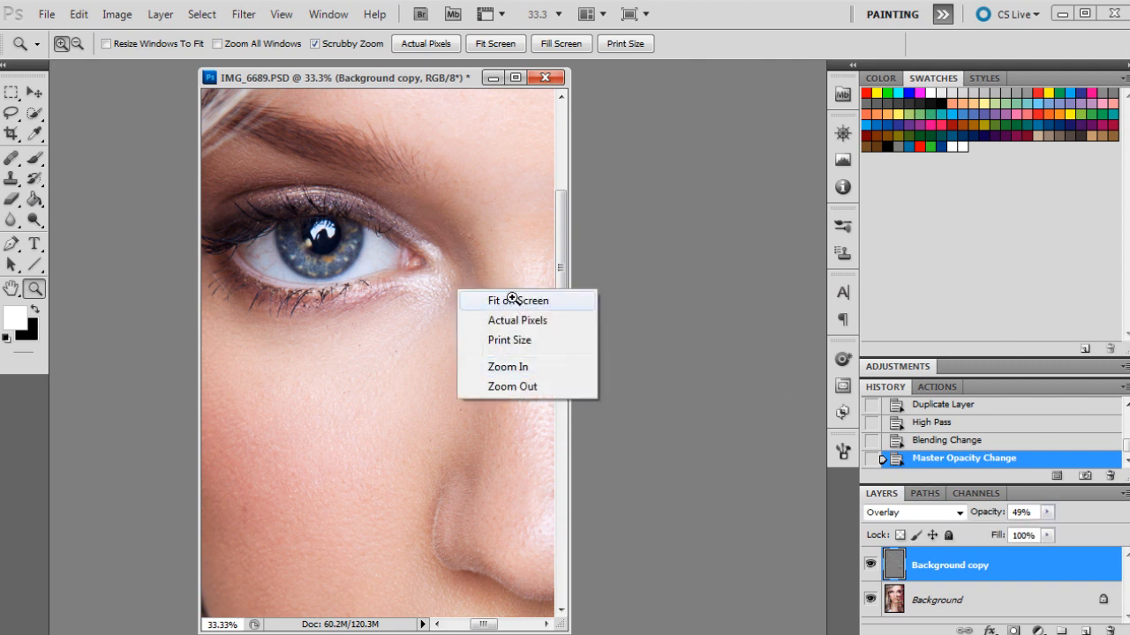
left_click(507, 301)
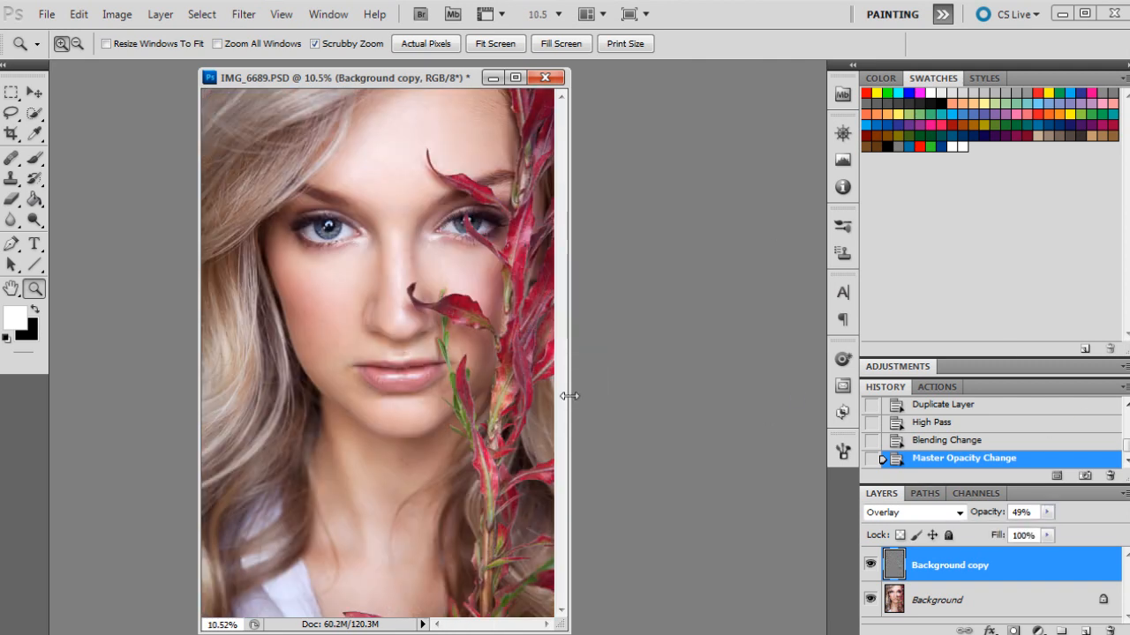
left_click(160, 14)
left_click(181, 580)
Take a history snapshot of the sharpened image and compare it with Snapshot 2 up close at the eye.
scroll(1055, 463, "up", 10)
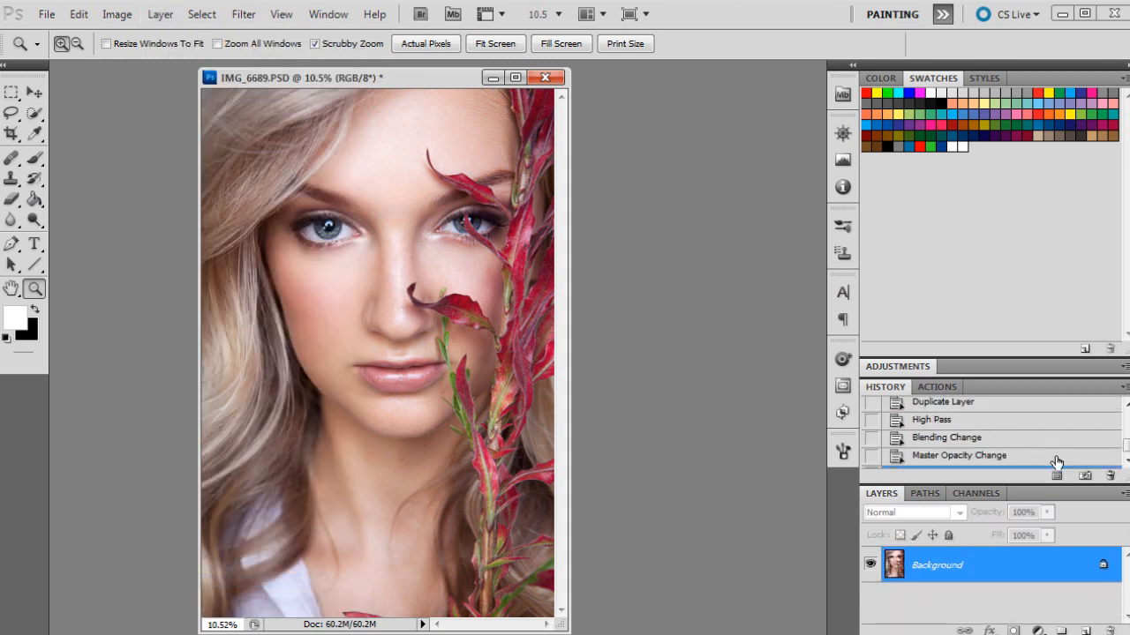
scroll(960, 446, "down", 1)
scroll(958, 441, "up", 1)
left_click(949, 421)
left_click_drag(328, 199, 328, 199)
left_click(953, 456)
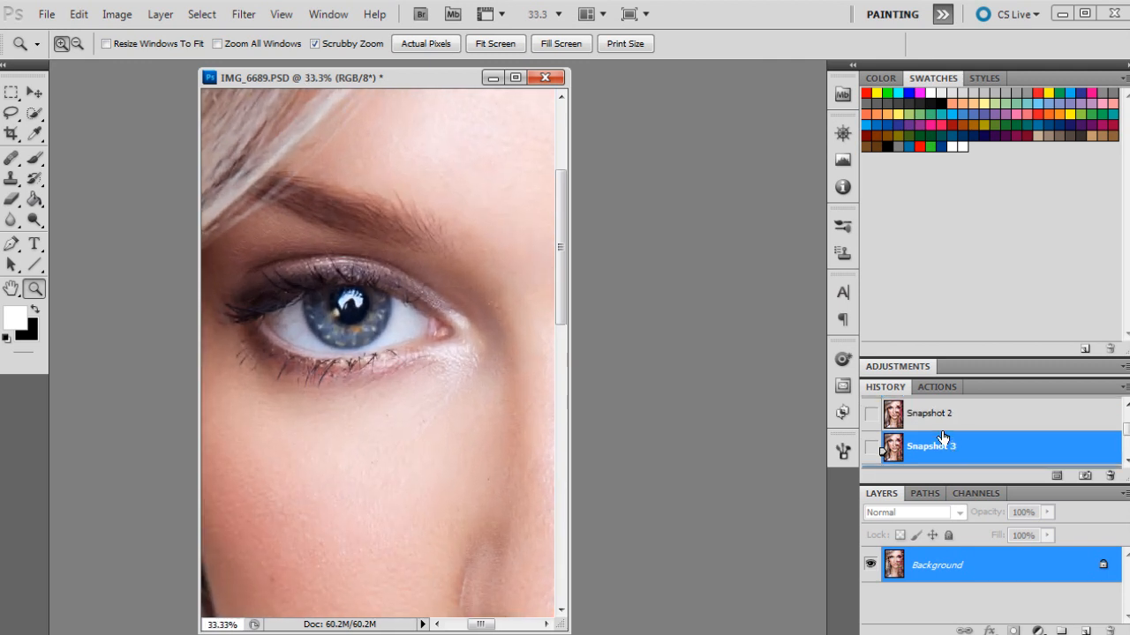
Compare Snapshot 2 with Snapshot 3 up close at the eye, and zoom out to the whole portrait.
left_click(938, 422)
left_click(946, 449)
right_click(443, 317)
left_click(494, 328)
right_click(435, 263)
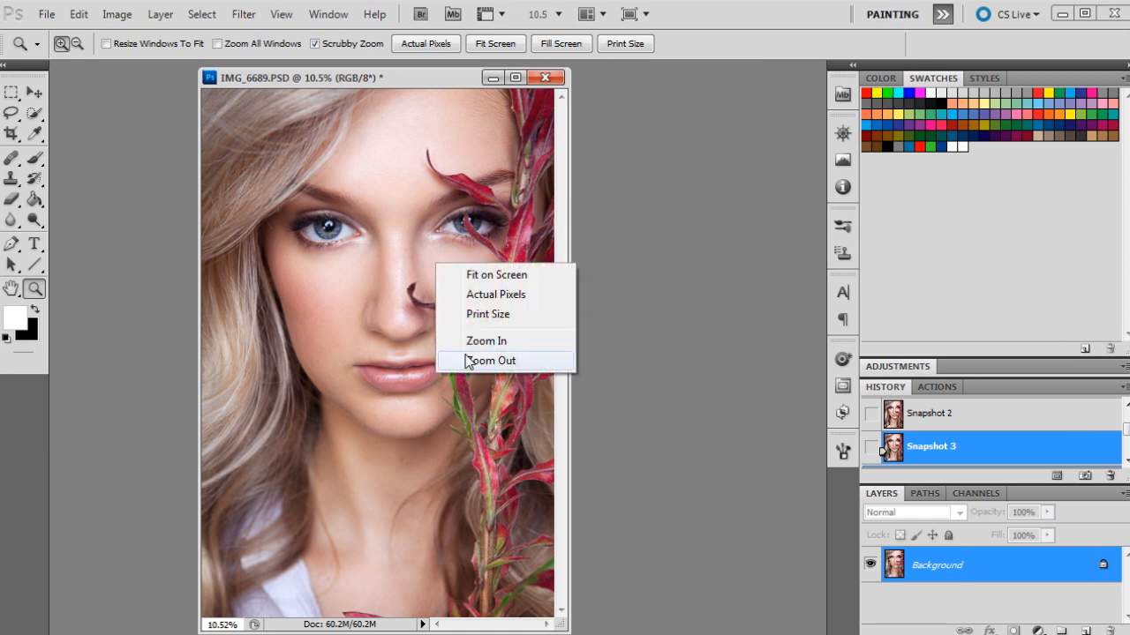
left_click(468, 360)
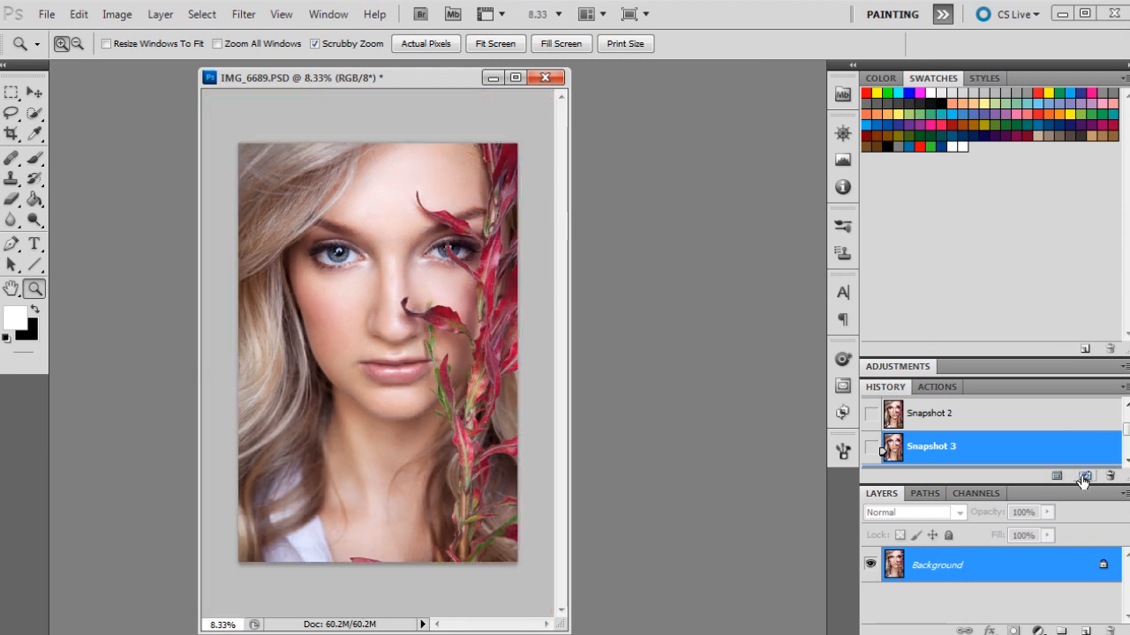
Compare the original IMG_6689.PSD history snapshot with Snapshot 4 across the whole portrait.
scroll(1037, 454, "up", 2)
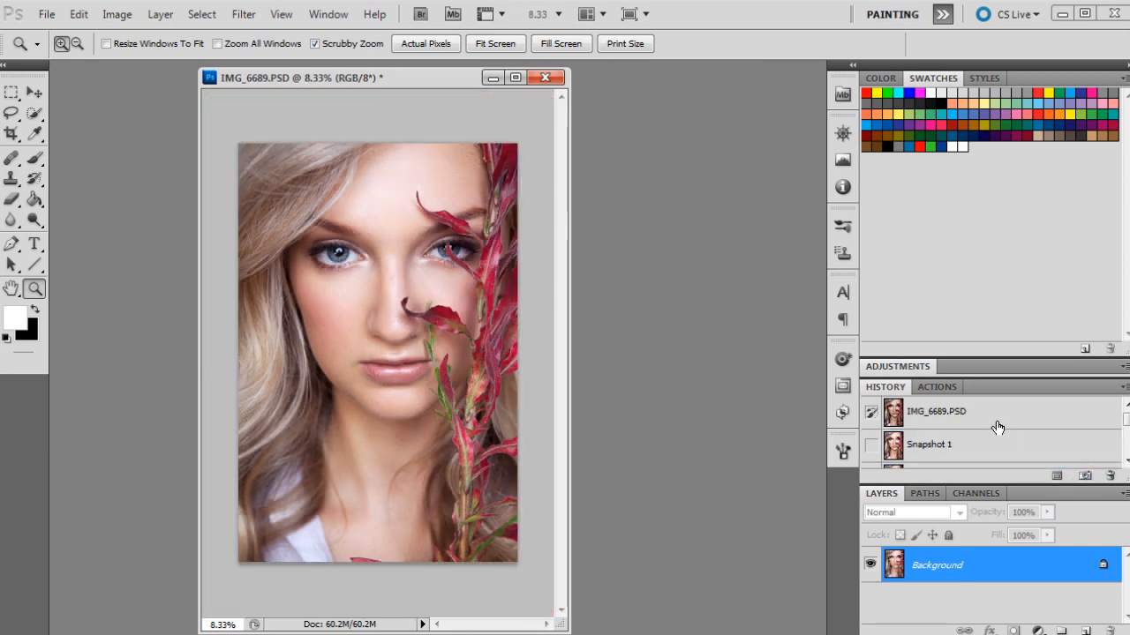
left_click(997, 426)
scroll(999, 428, "down", 3)
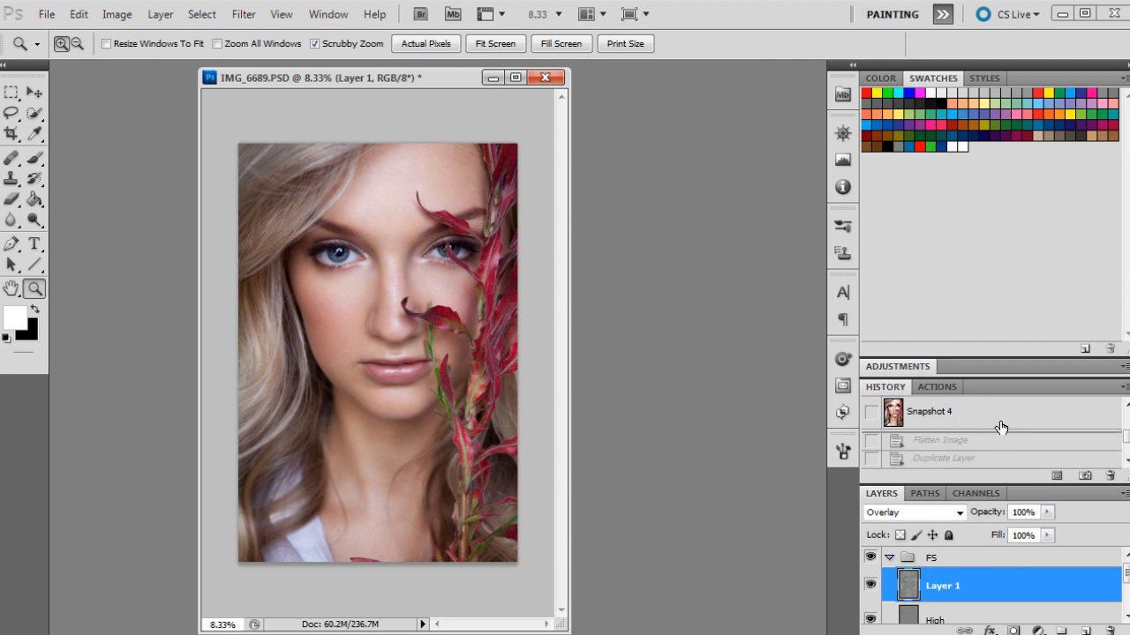
left_click(1001, 423)
Widen the document window around both eyes at 25% zoom, compare the original snapshot with Snapshot 4, and fit the portrait on screen.
left_click(330, 181)
left_click_drag(330, 181, 453, 358)
left_click_drag(567, 366, 751, 353)
scroll(994, 428, "up", 3)
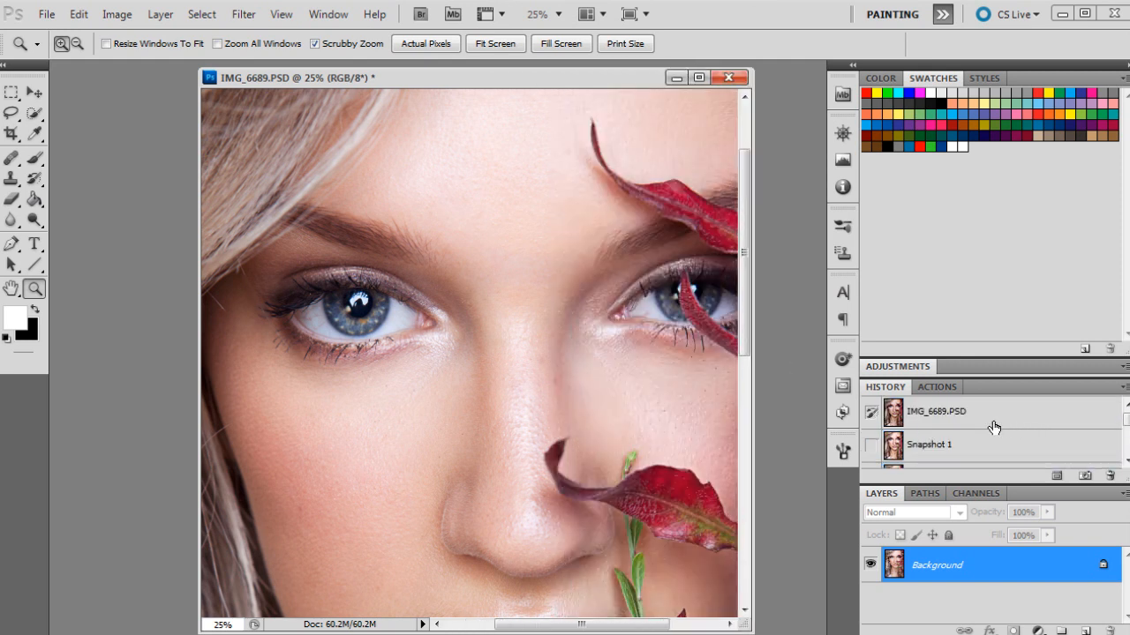
left_click(928, 413)
scroll(931, 422, "down", 4)
scroll(932, 423, "up", 2)
left_click(930, 421)
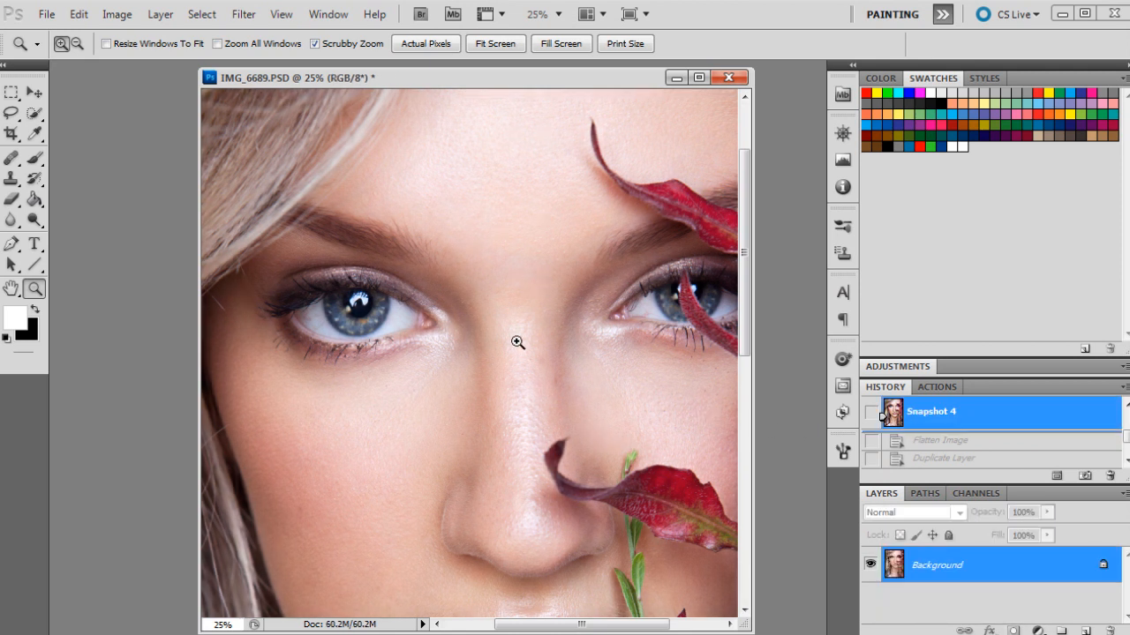
right_click(571, 351)
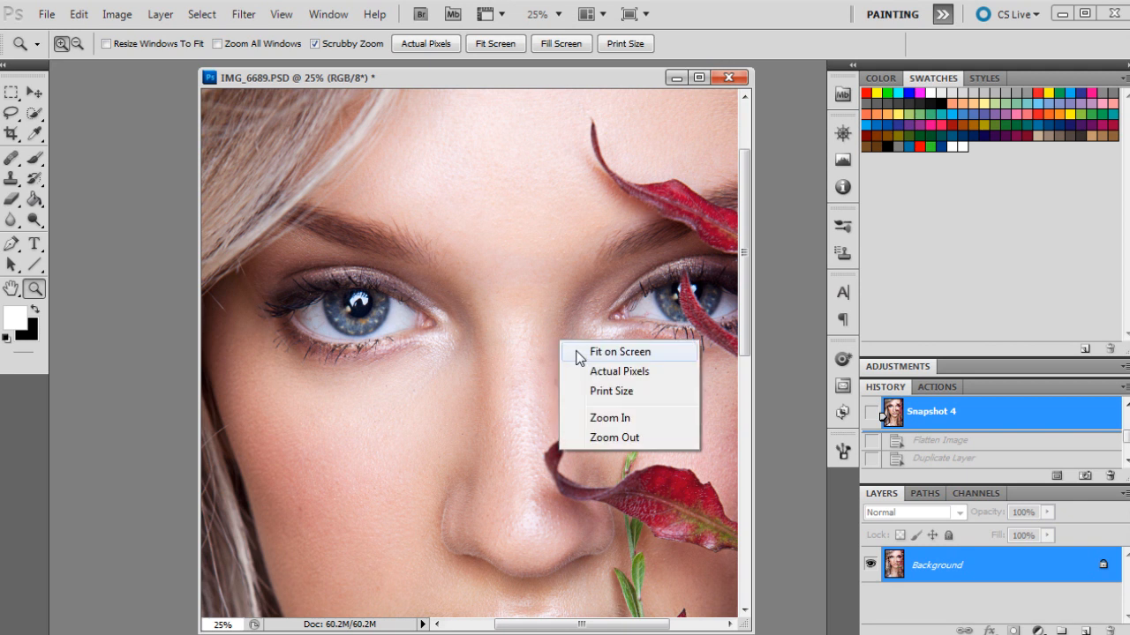
left_click(582, 356)
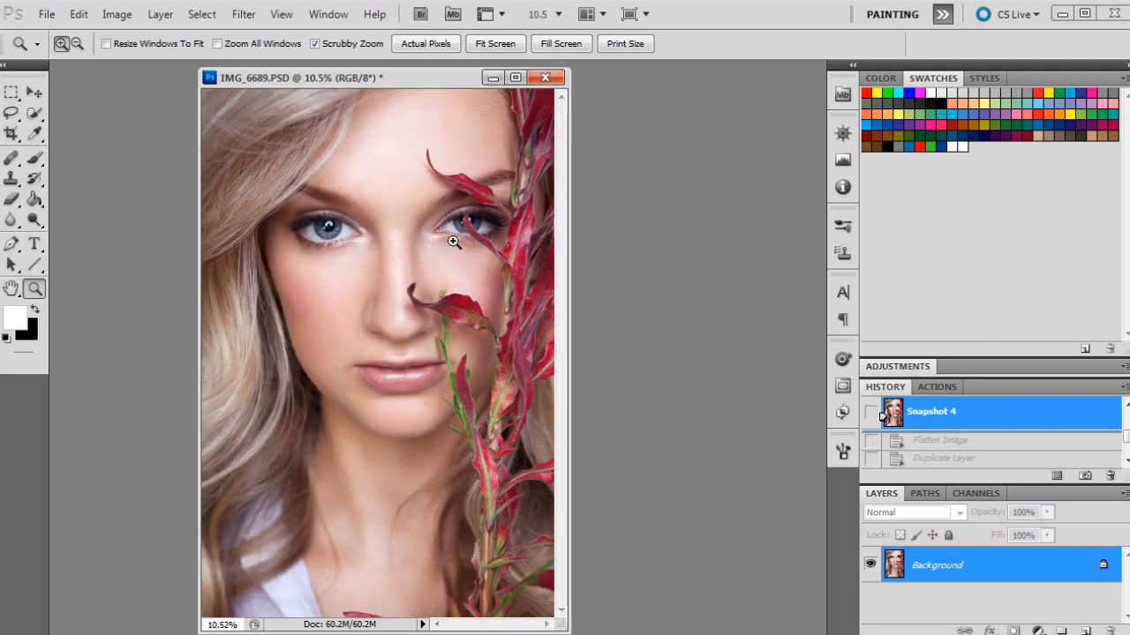